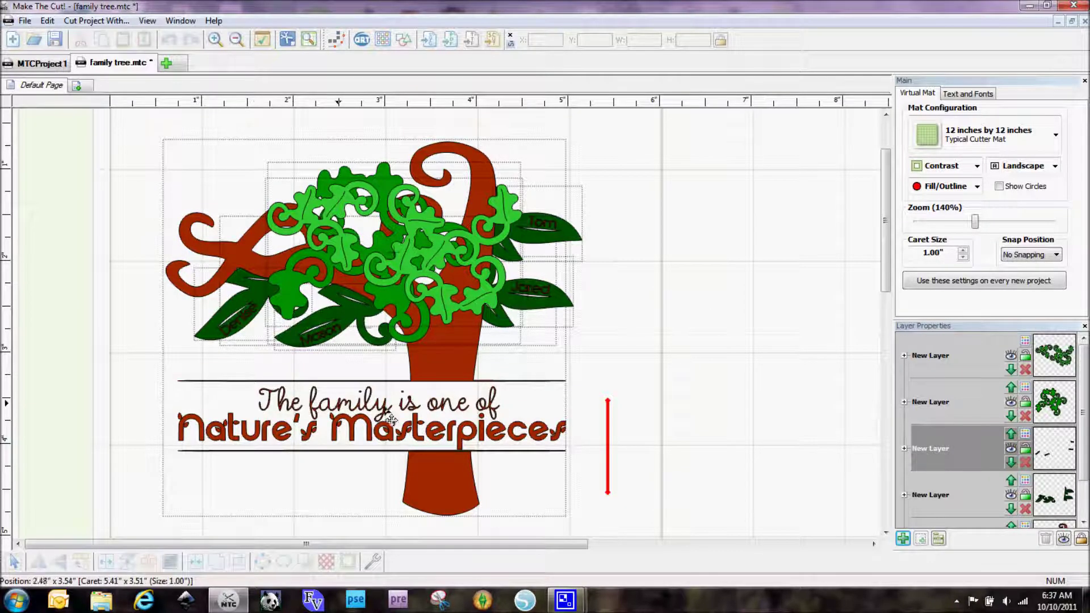
Step: Select and deselect the caption text, zooming out to view the whole mat and back in
click(418, 411)
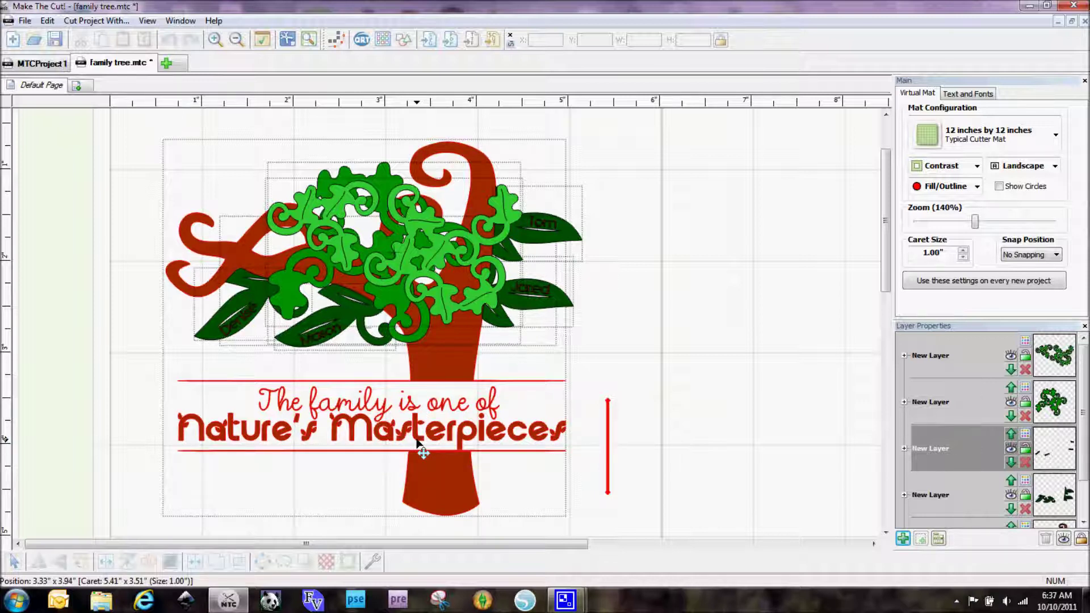
click(641, 406)
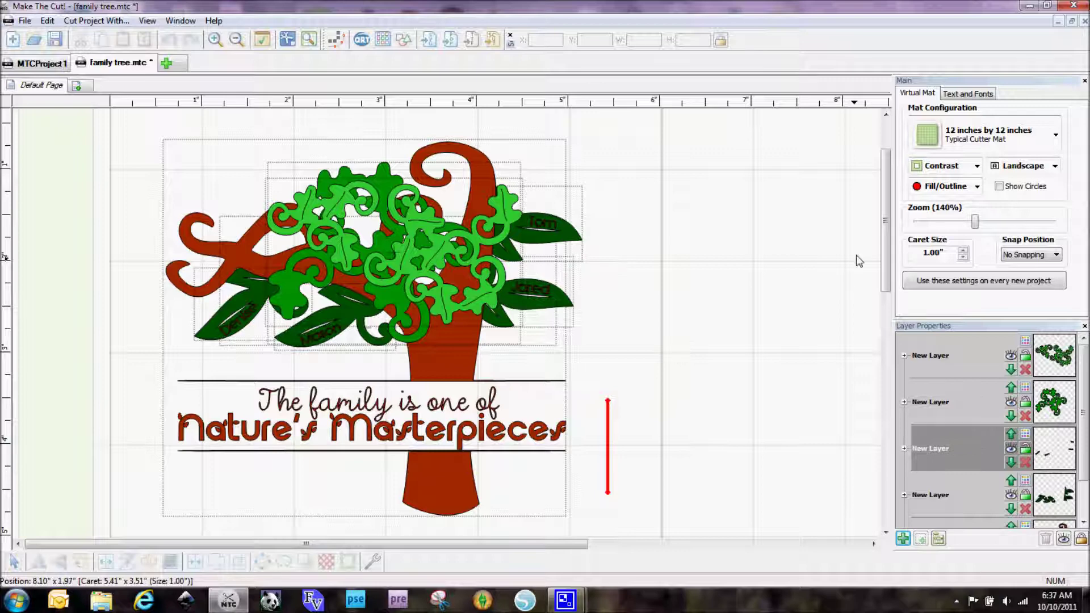
drag(975, 221, 945, 226)
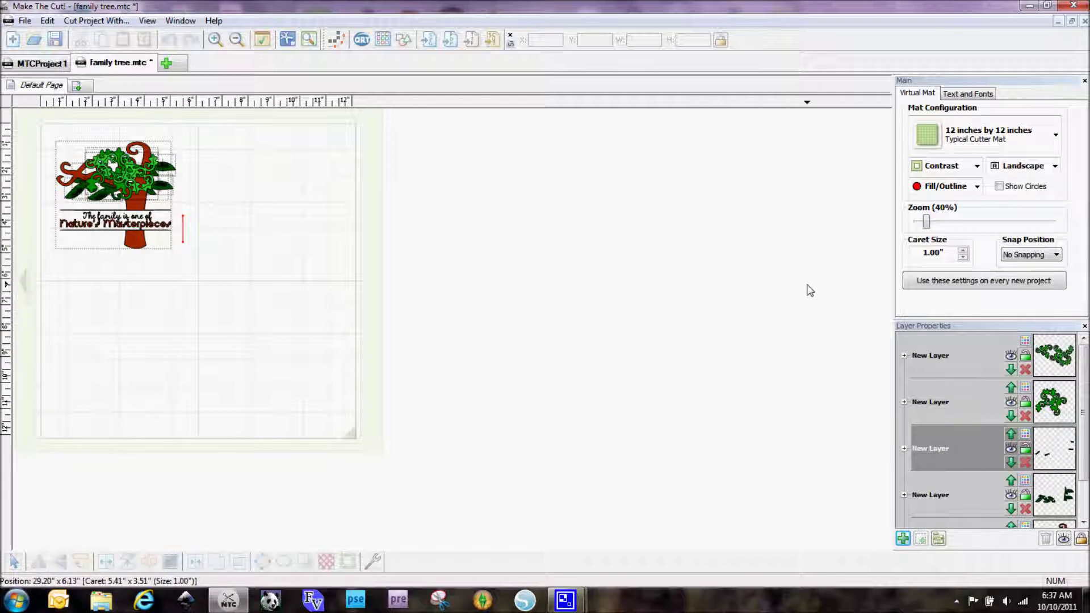
drag(927, 222, 971, 227)
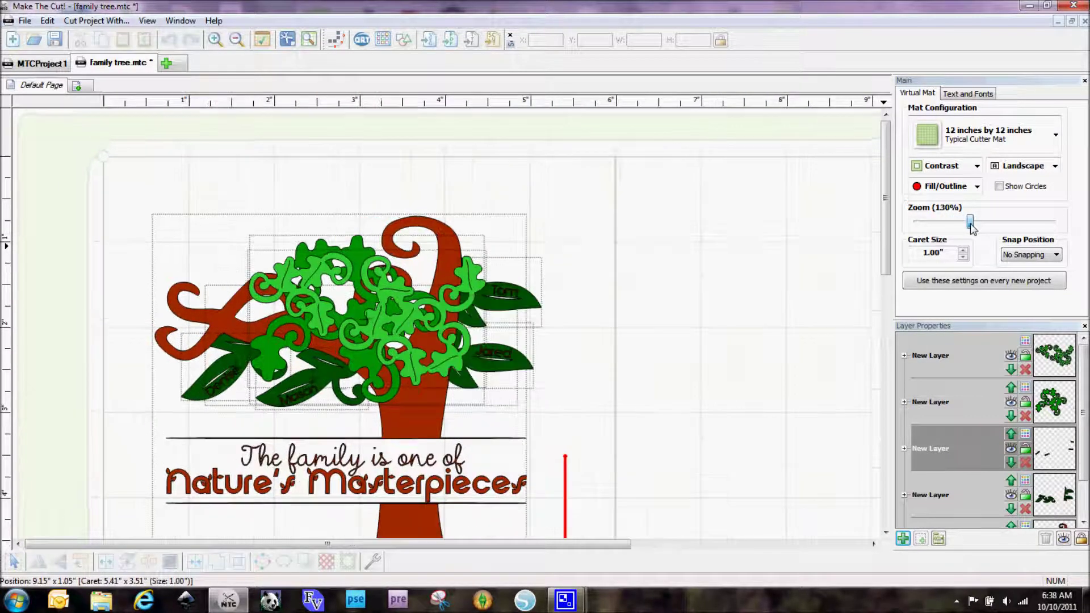
drag(886, 170, 889, 202)
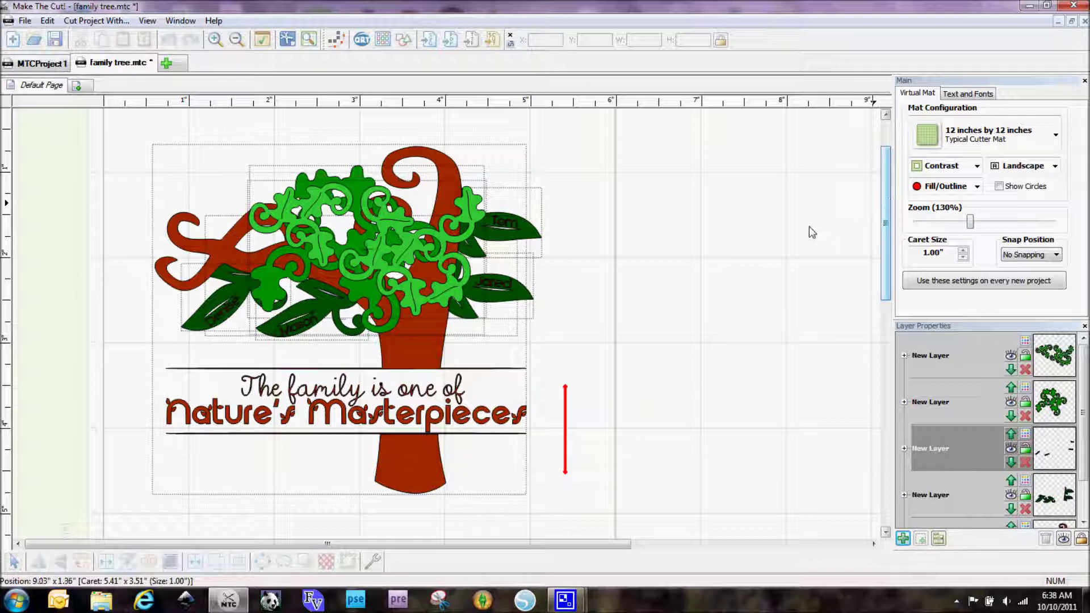
Step: Select every shape in the family tree and open the Tiler dialog from Advanced
click(13, 566)
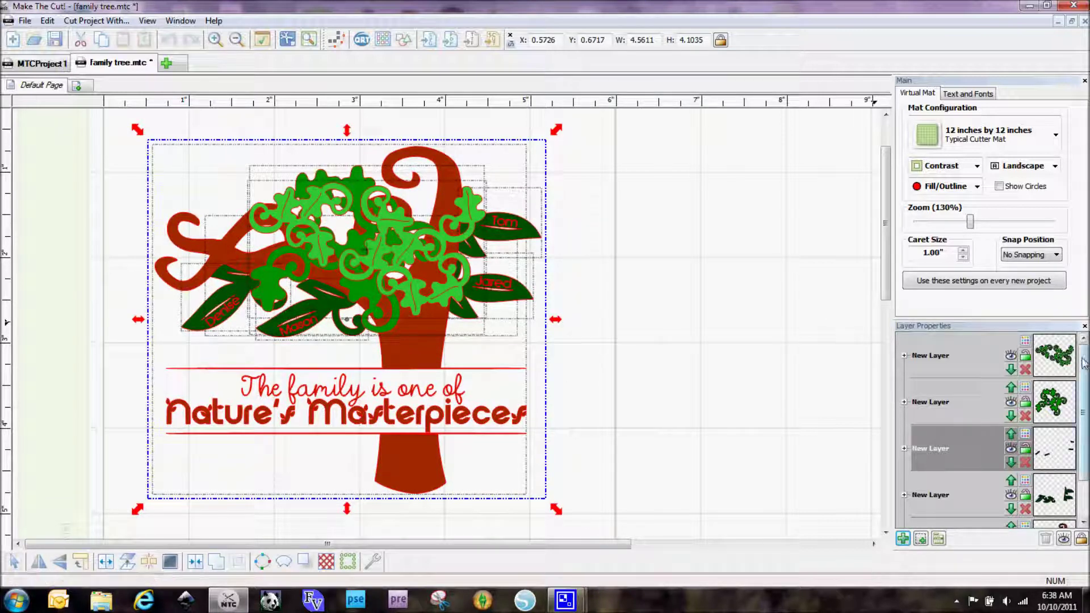
mouse_move(1082, 363)
mouse_down()
mouse_move(1083, 409)
mouse_move(1083, 363)
mouse_up()
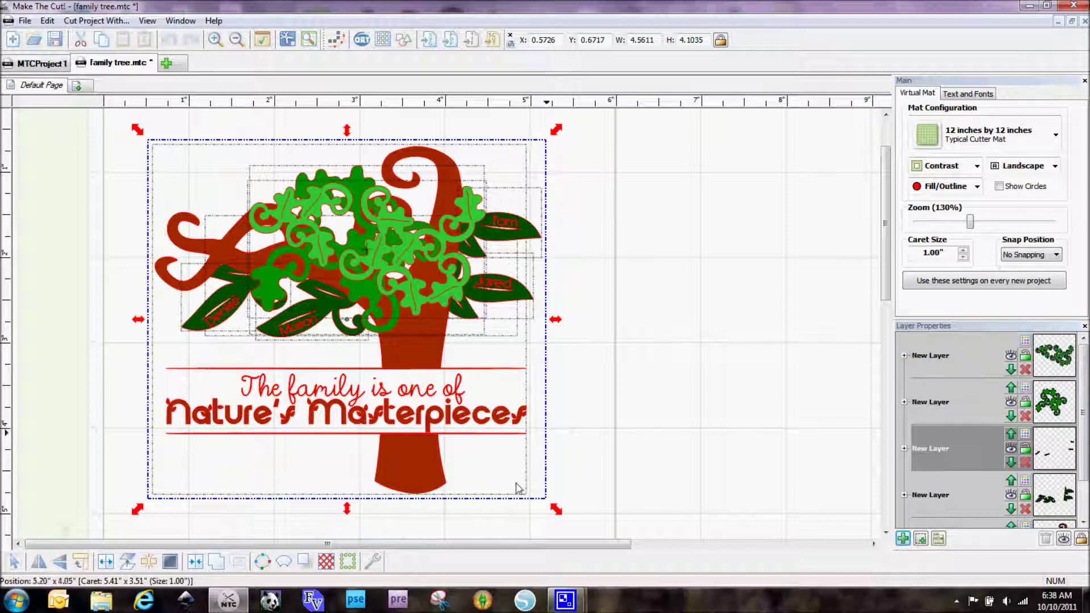
click(372, 566)
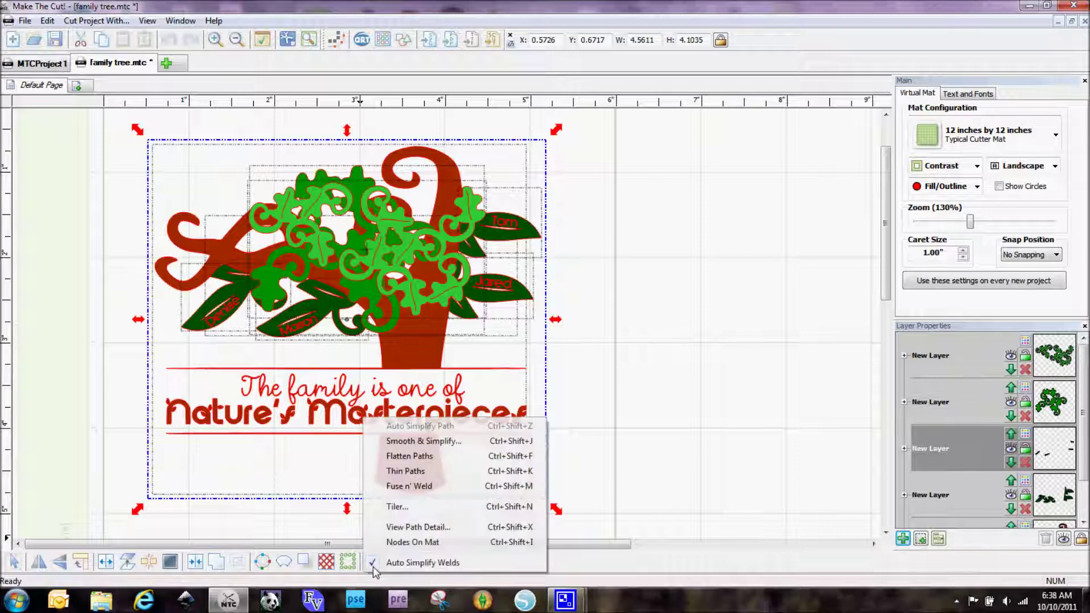
click(397, 506)
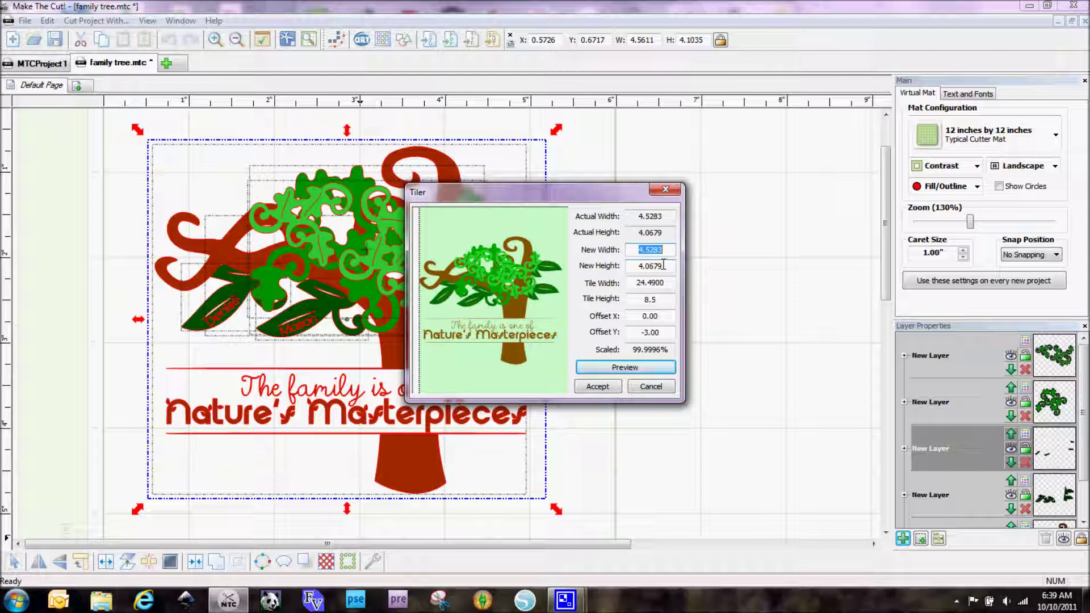
Step: Enter 22.00 as the New Height so New Width becomes 24.4900 at 540.8175%
drag(663, 266, 568, 261)
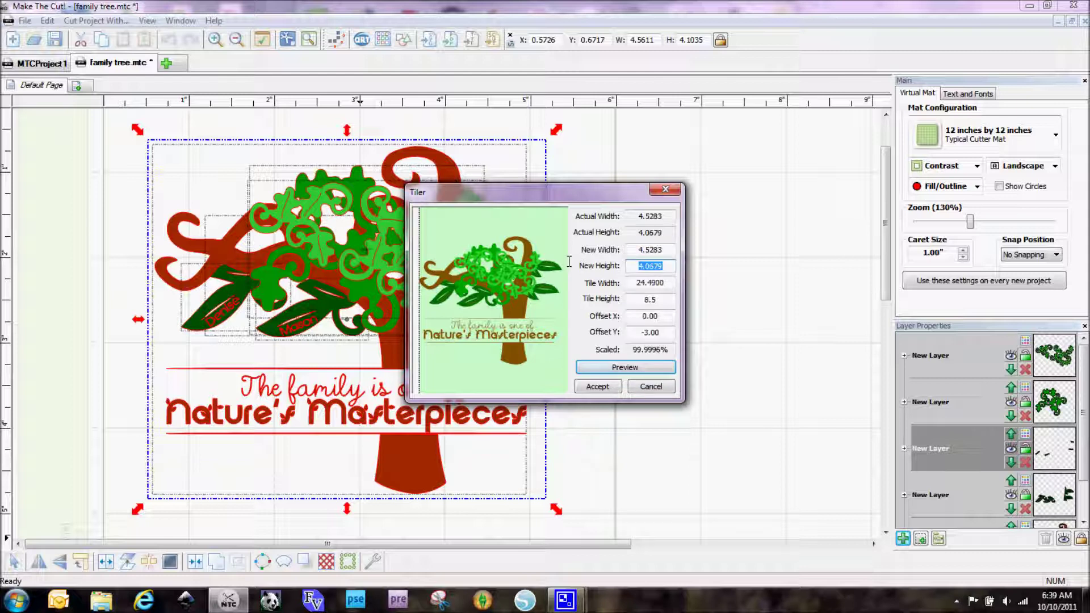
text(22)
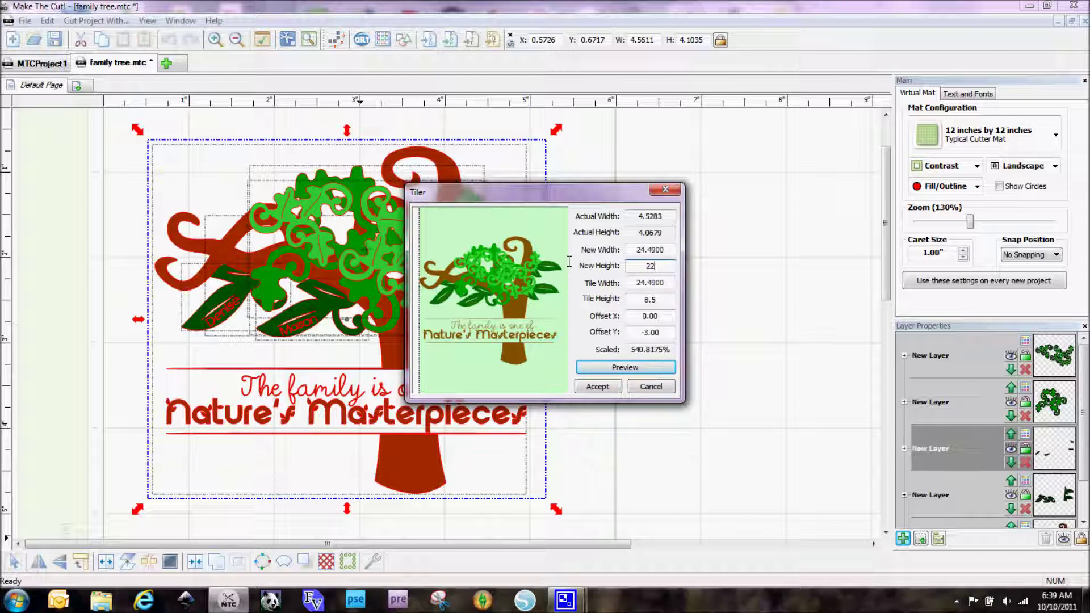
text(.00)
double_click(664, 249)
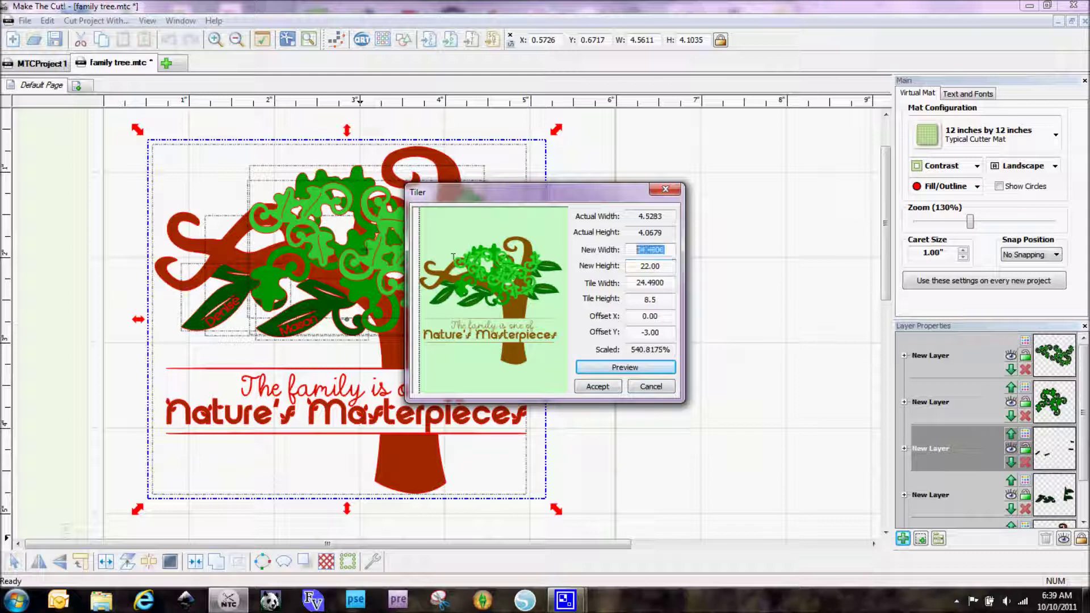
text(28.00)
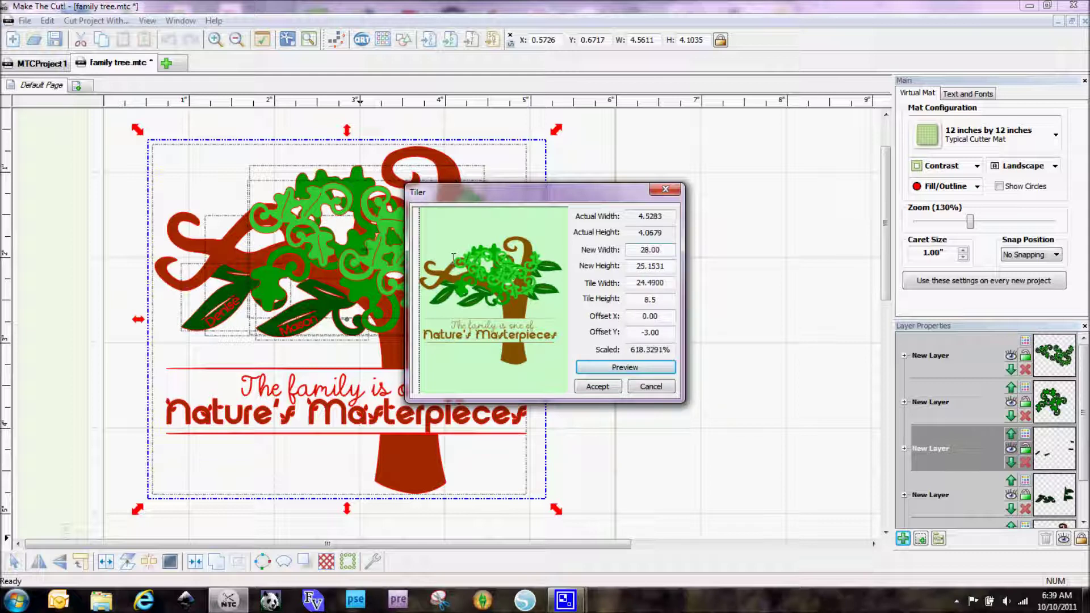
click(651, 282)
double_click(667, 266)
text(2)
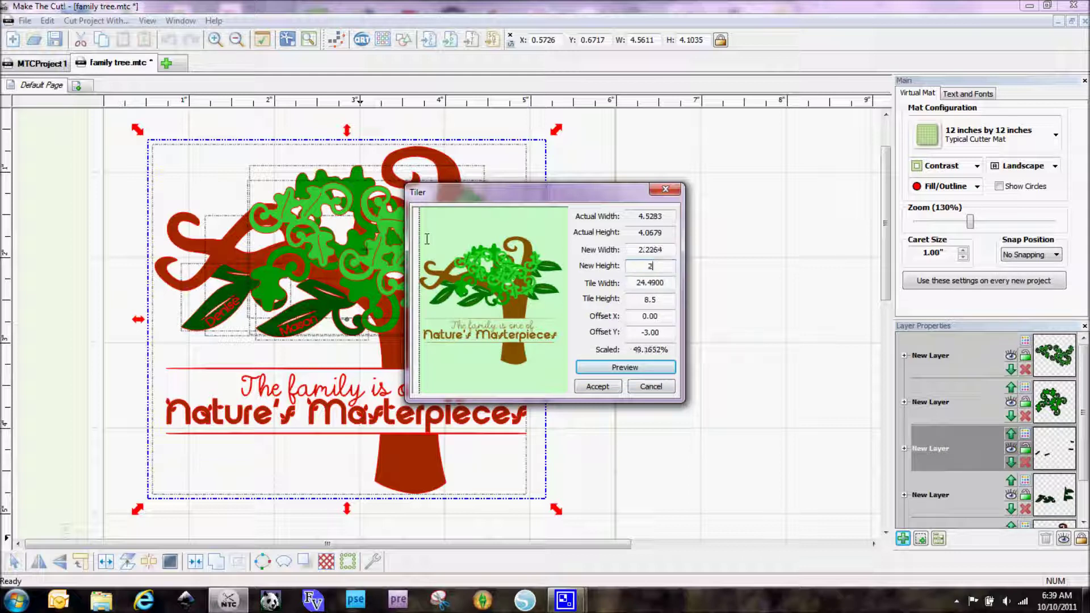
text(2.00)
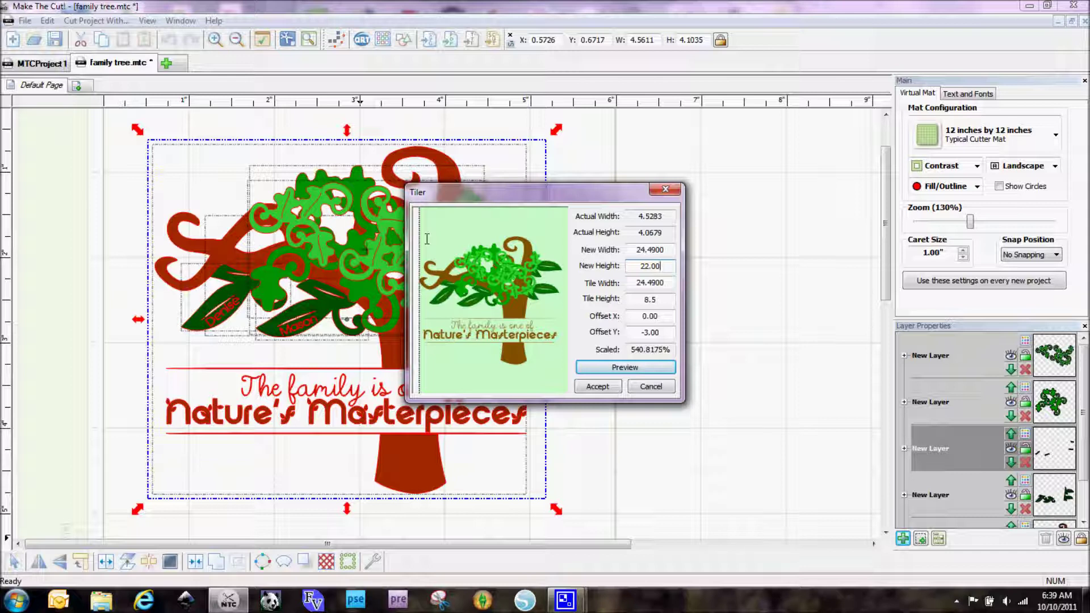
key(Tab)
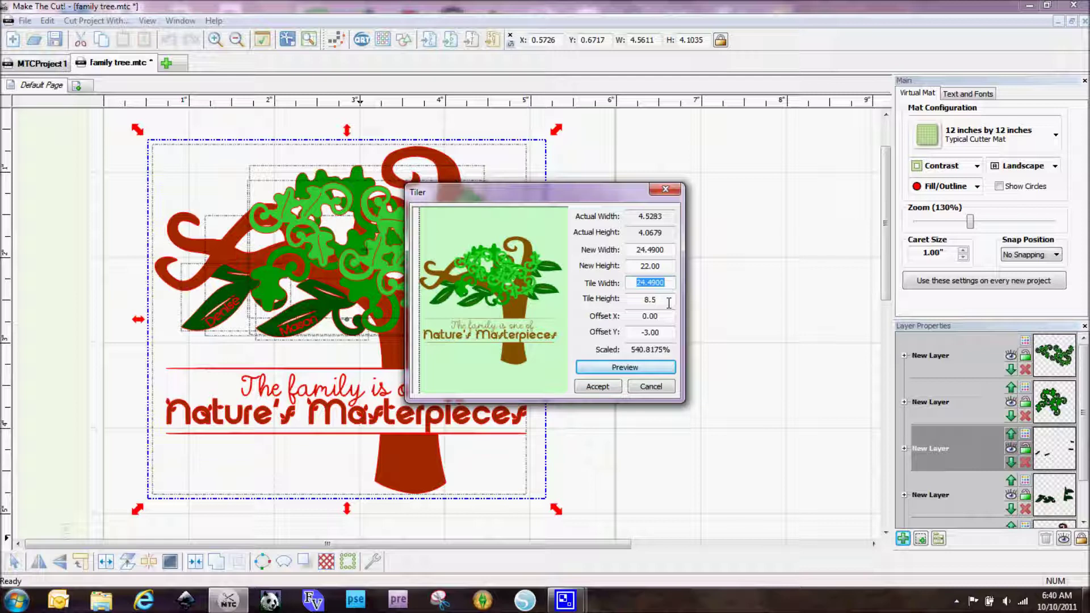
Step: Change Tile Height from 8.5 to 8.00 and the vertical offset from -3.00 to 0.00
click(668, 299)
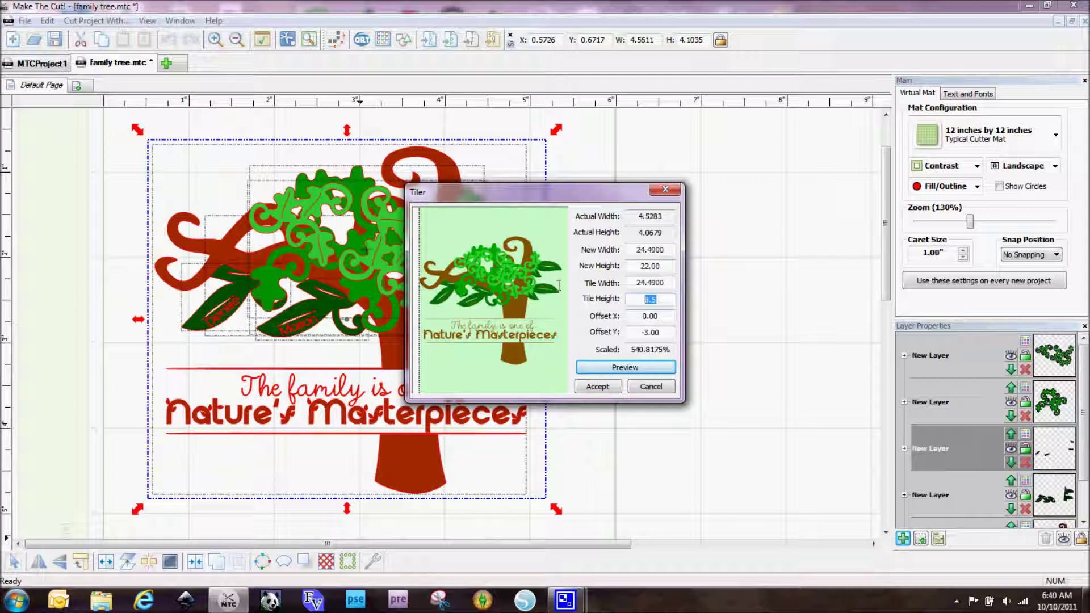
key(BackSpace)
text(00)
key(Tab)
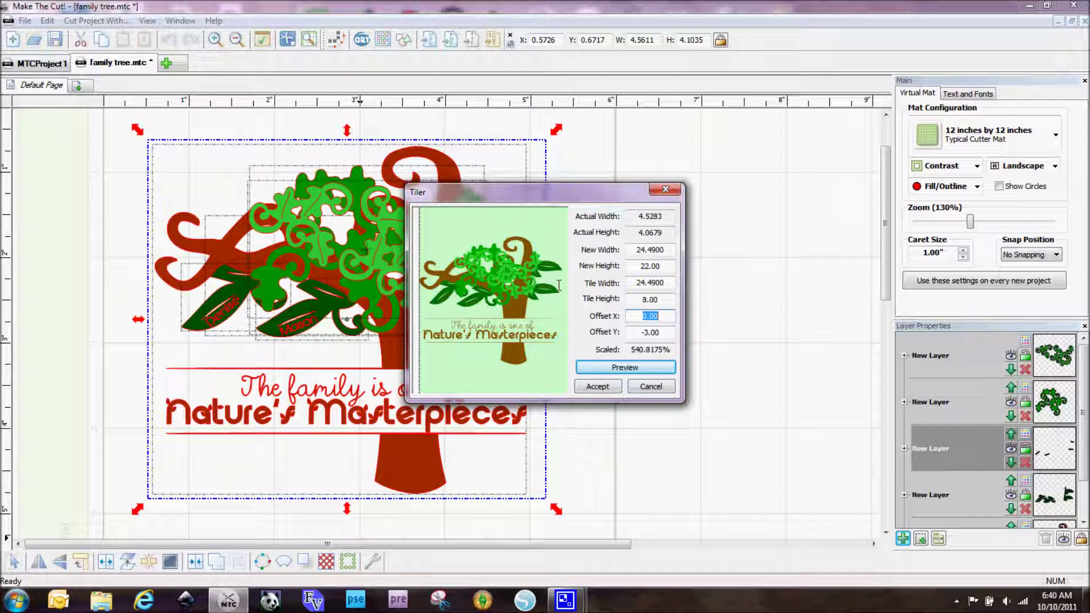
key(Tab)
text(0.00)
key(Tab)
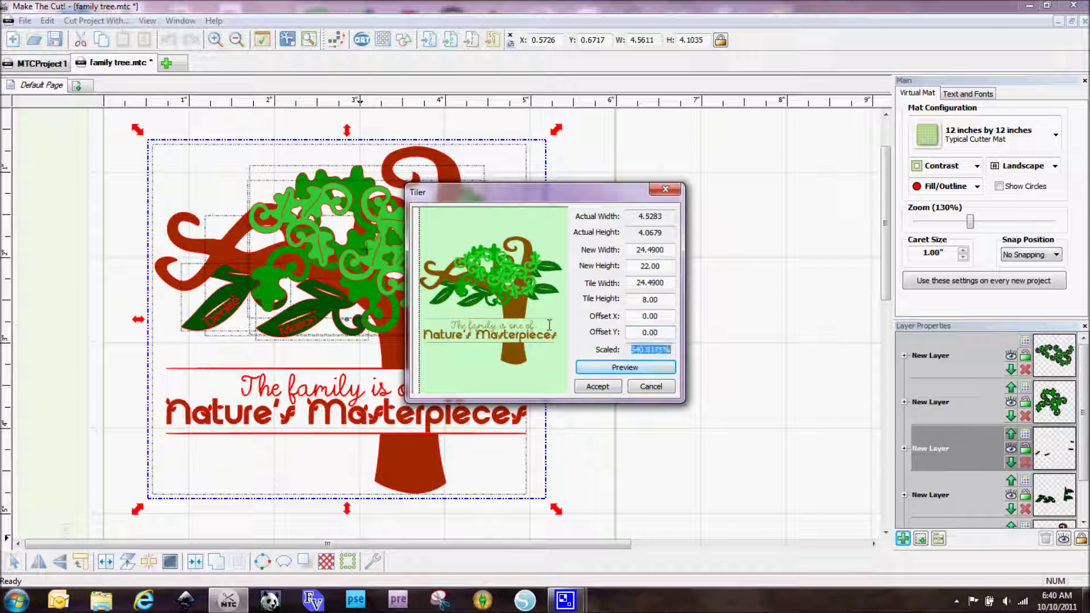
Step: Preview the 8-inch tile grid over the enlarged family tree
click(641, 373)
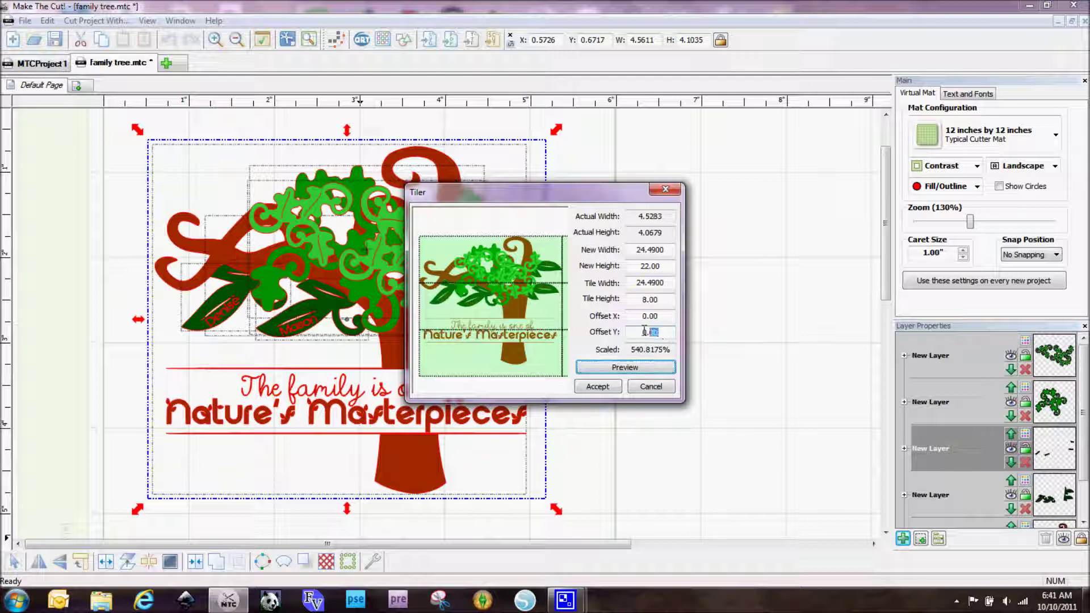
drag(665, 334, 614, 328)
text(-1.00)
Step: Preview the tile split with vertical offsets of 1.00 and then -1.5
click(605, 369)
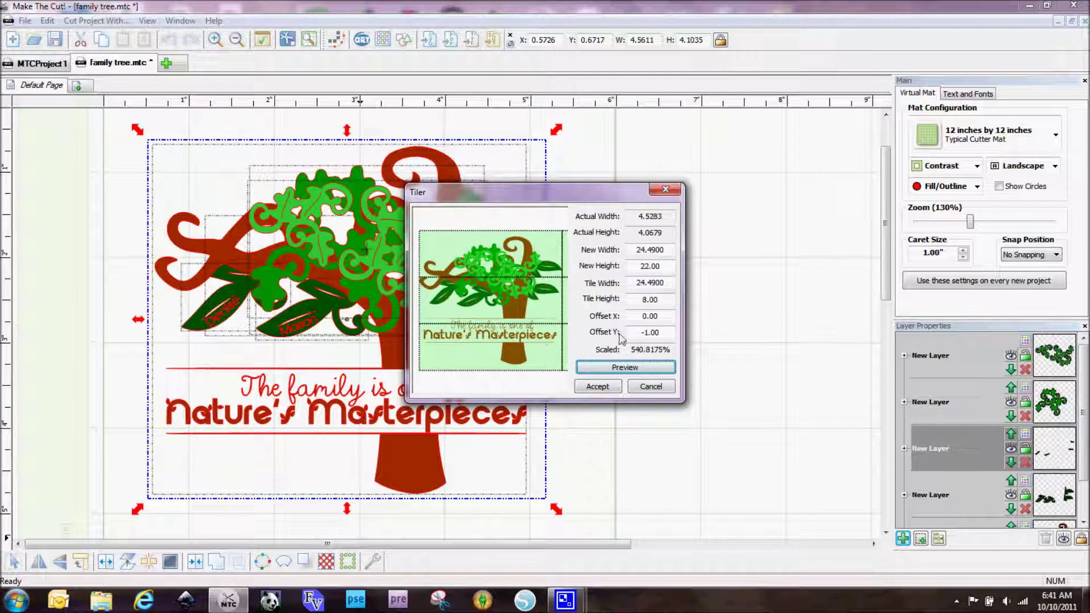
double_click(650, 332)
text(1.00)
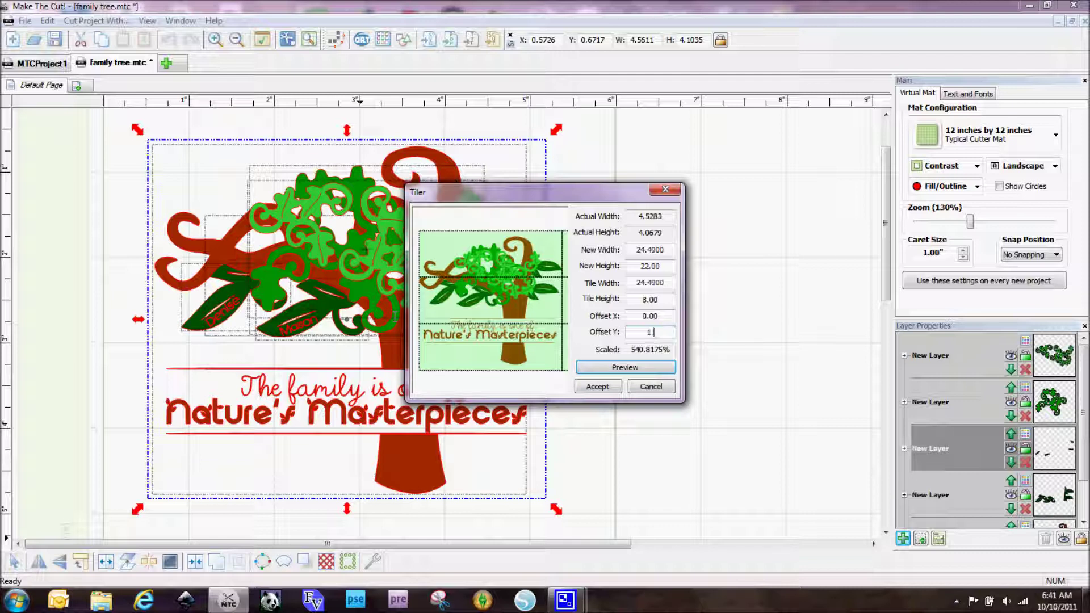
click(594, 373)
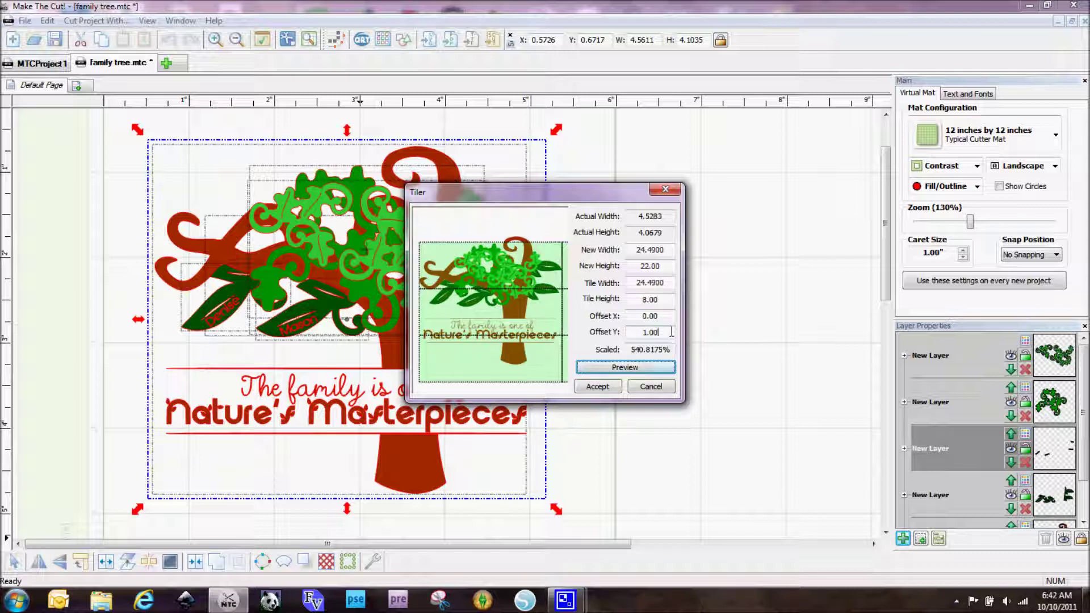
drag(672, 332, 607, 333)
key(BackSpace)
text(.5)
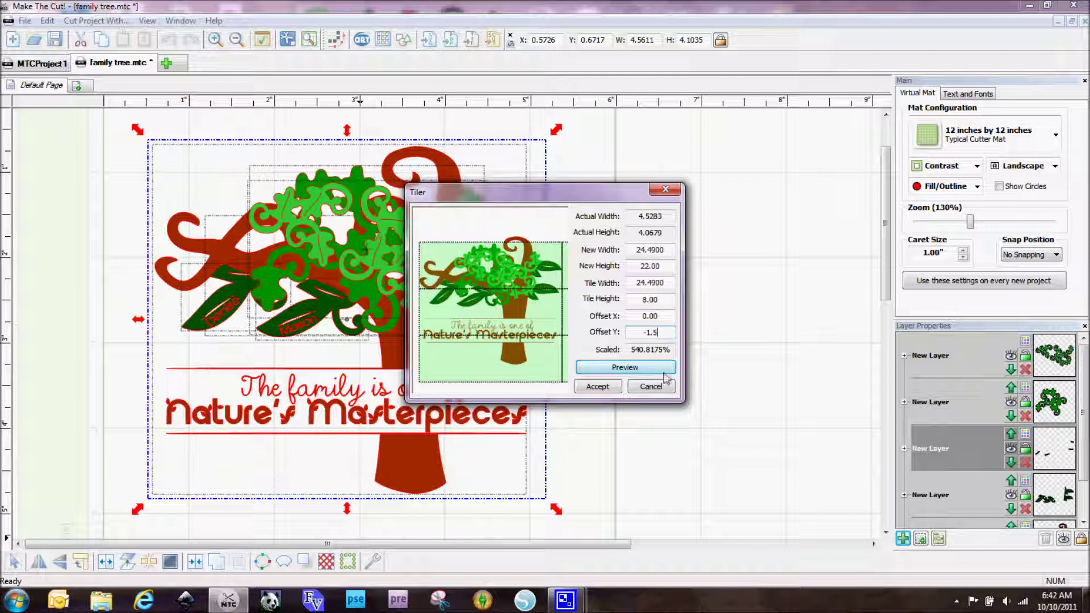
click(658, 372)
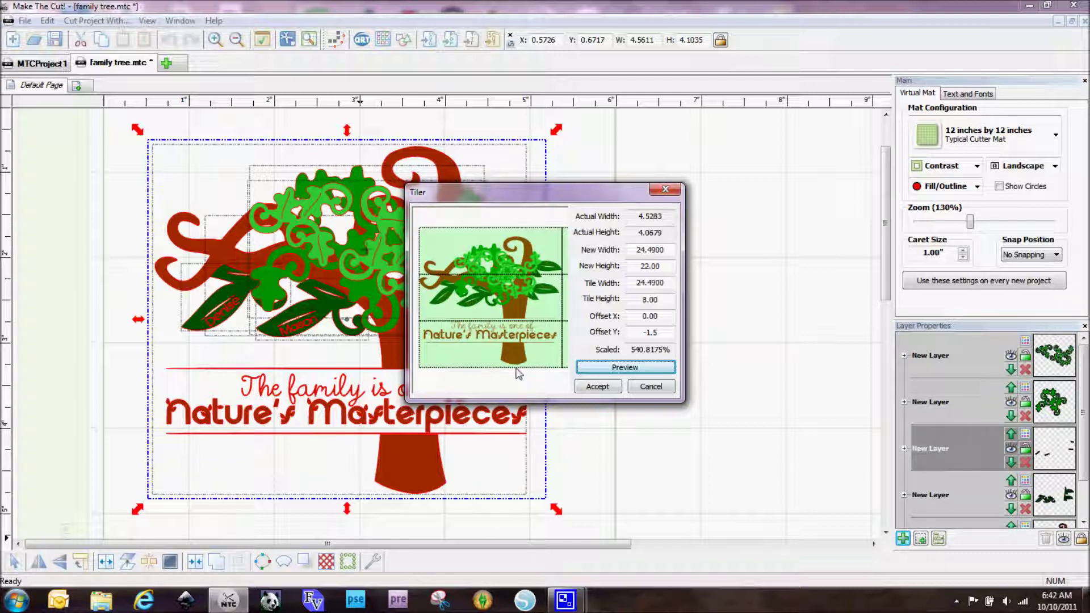
Step: Set the vertical offset to -1.75 and preview the shifted tile boundaries
click(662, 332)
key(BackSpace)
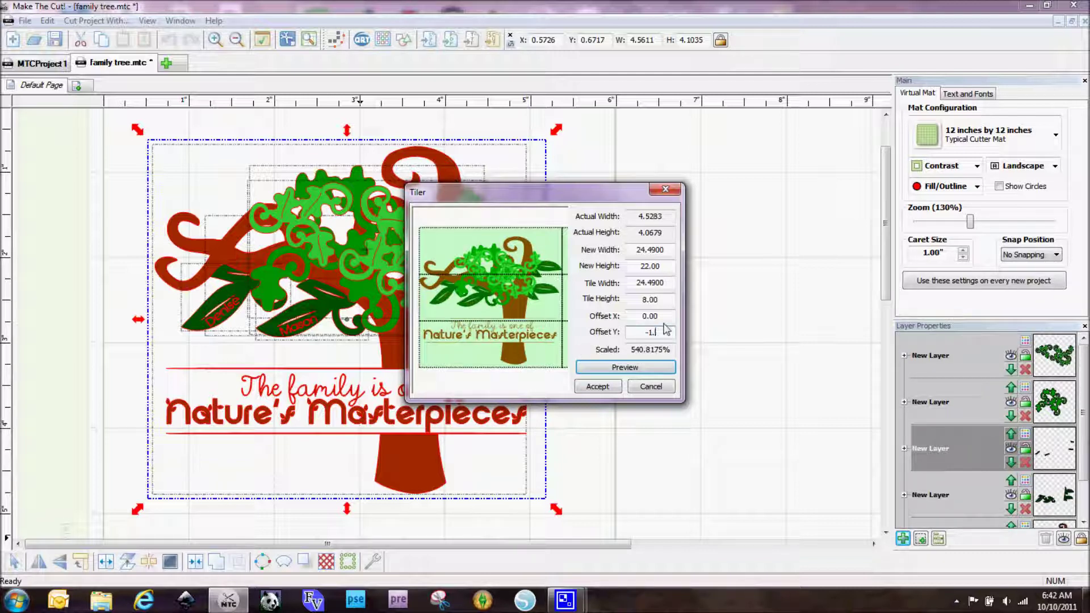
text(75)
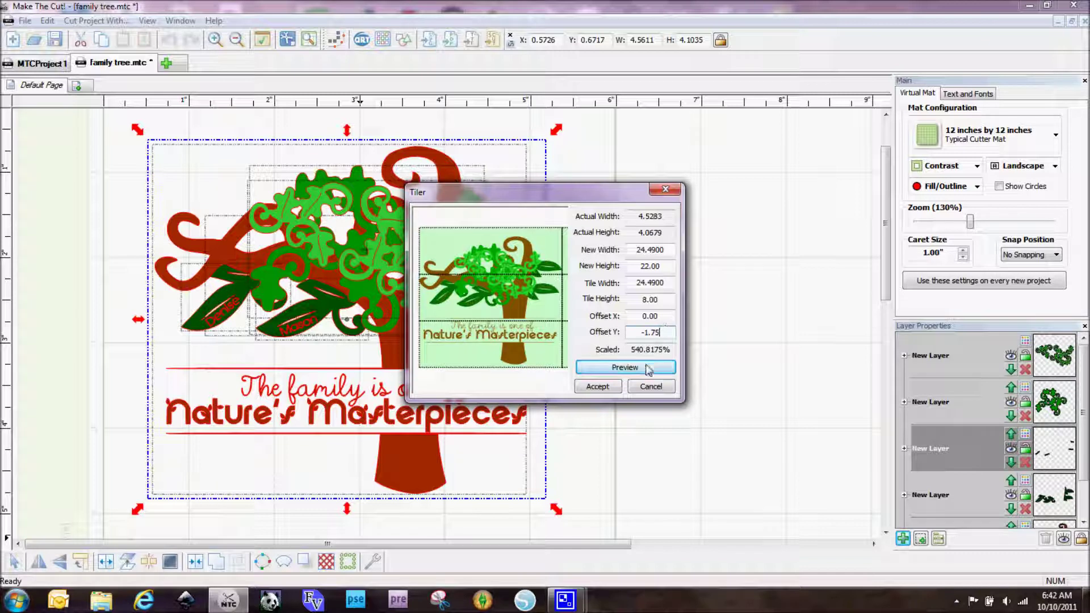
click(647, 369)
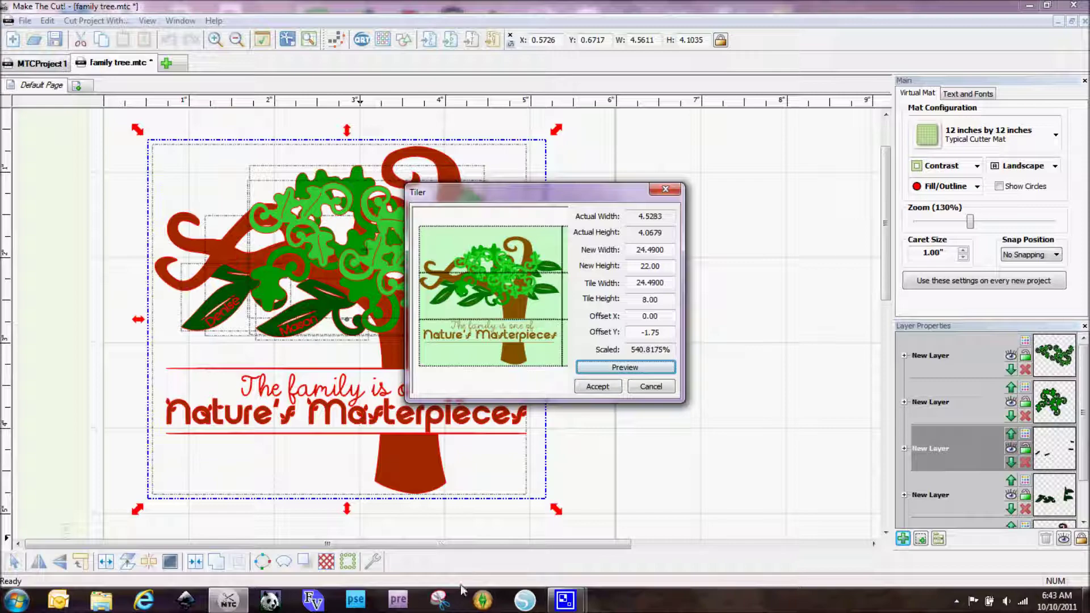
click(441, 603)
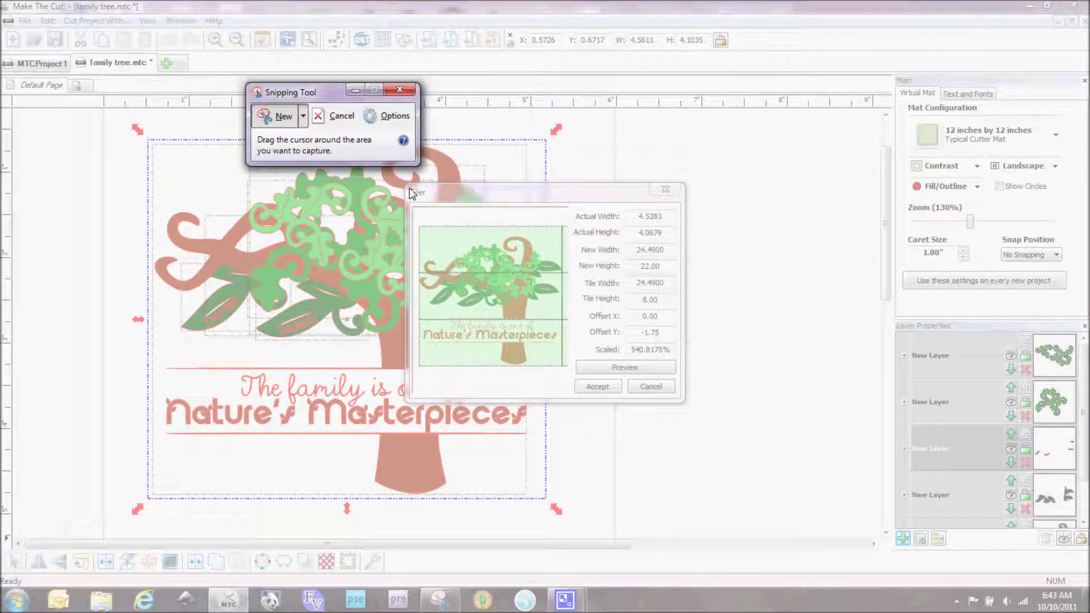
mouse_move(406, 183)
mouse_down()
mouse_move(605, 207)
mouse_move(691, 411)
mouse_up()
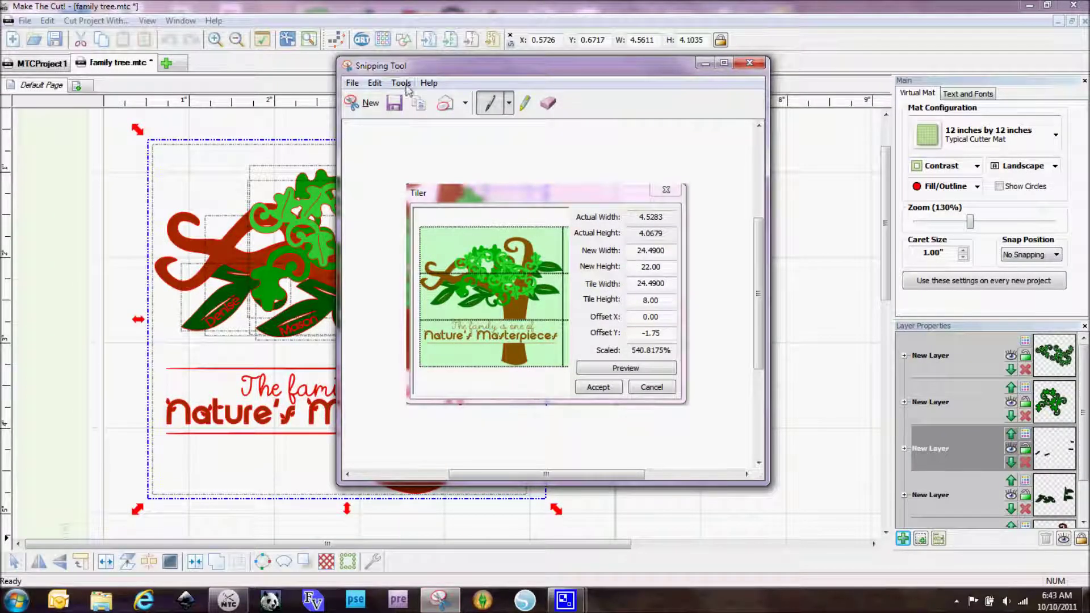
click(749, 63)
click(612, 285)
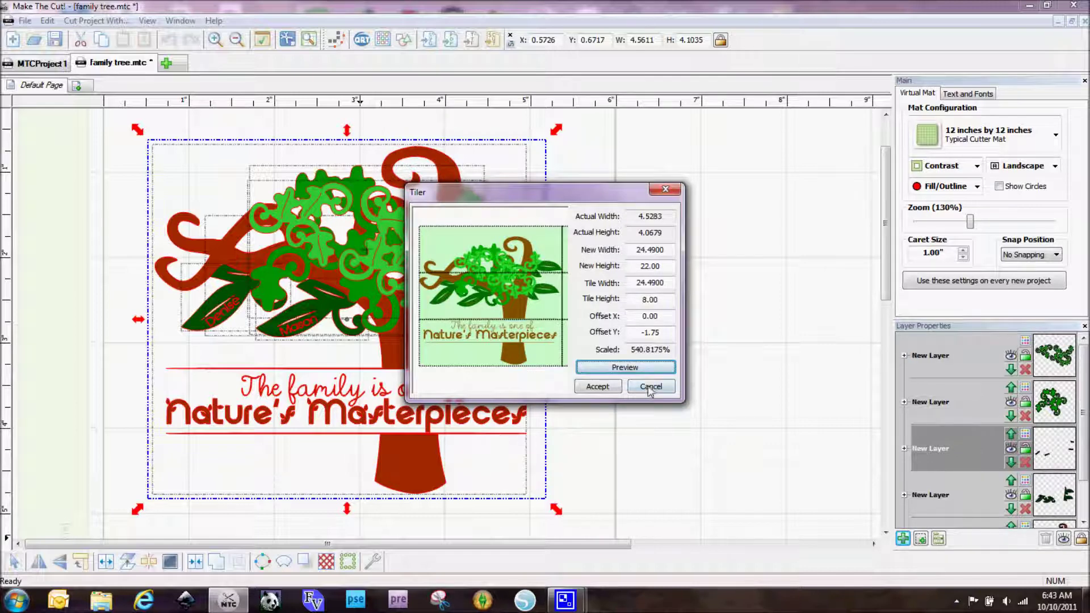
Step: Accept the Tiler settings, generating four tile pages from the family tree
click(599, 387)
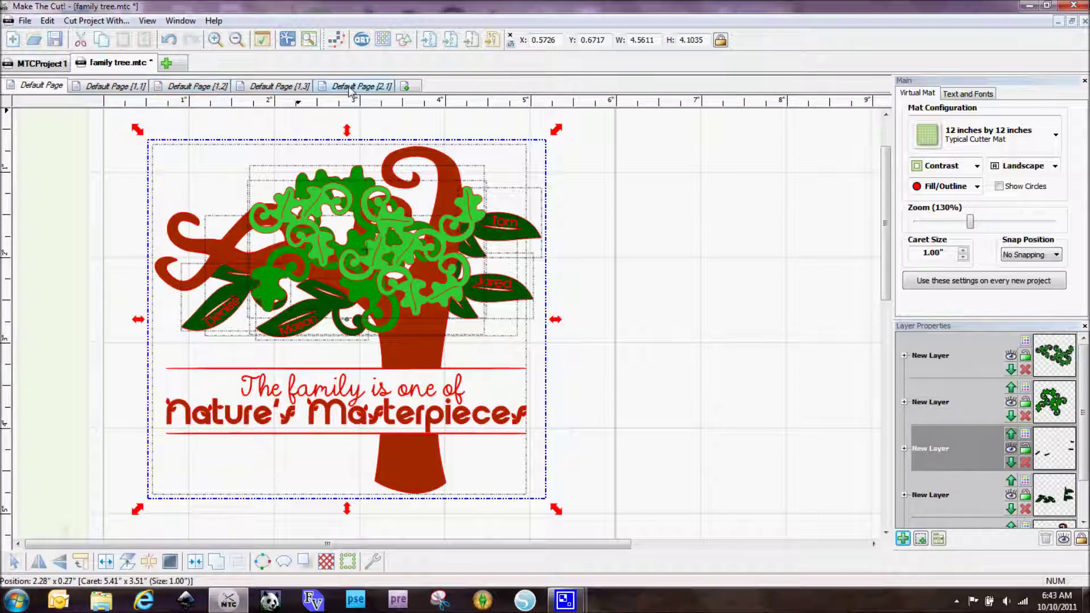
scroll(885, 293, up, 1)
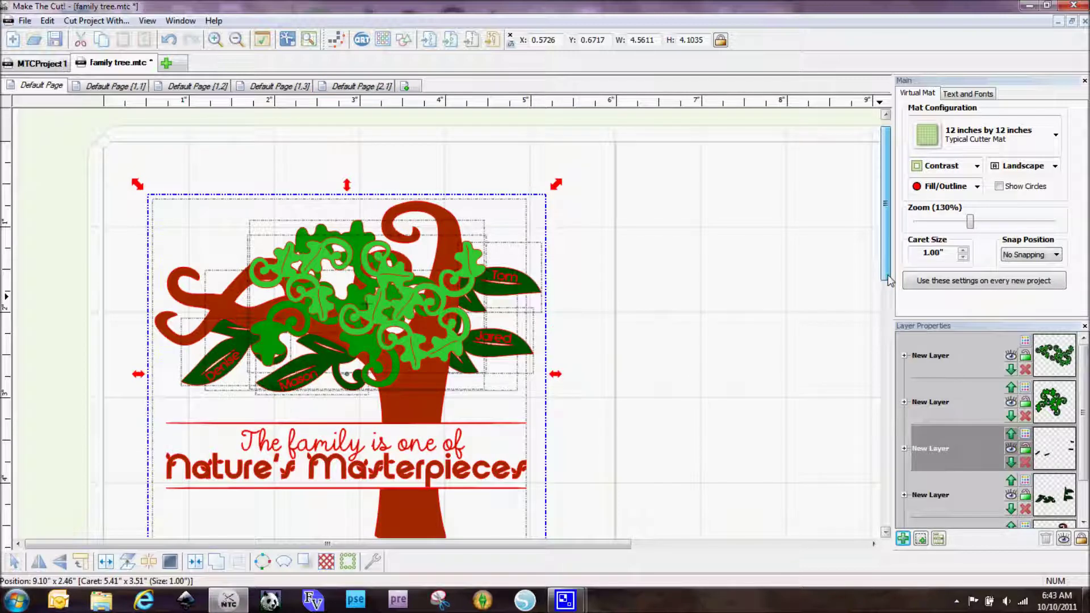
Step: Zoom out and view tile pages [1,1], [1,2], [1,3] and [2,1], ending on [1,1]
click(115, 86)
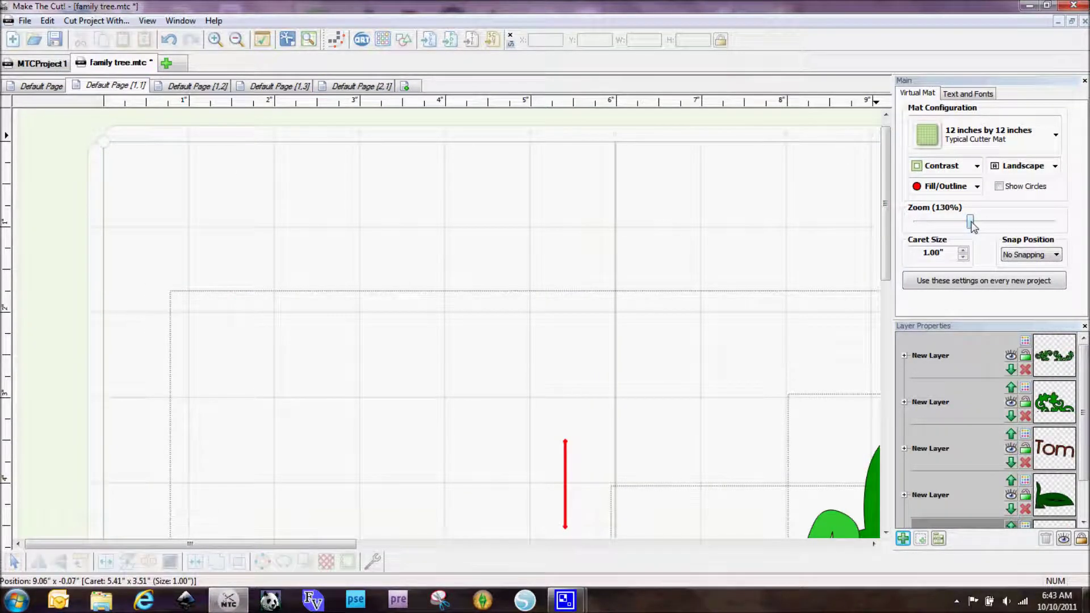
drag(969, 223, 925, 223)
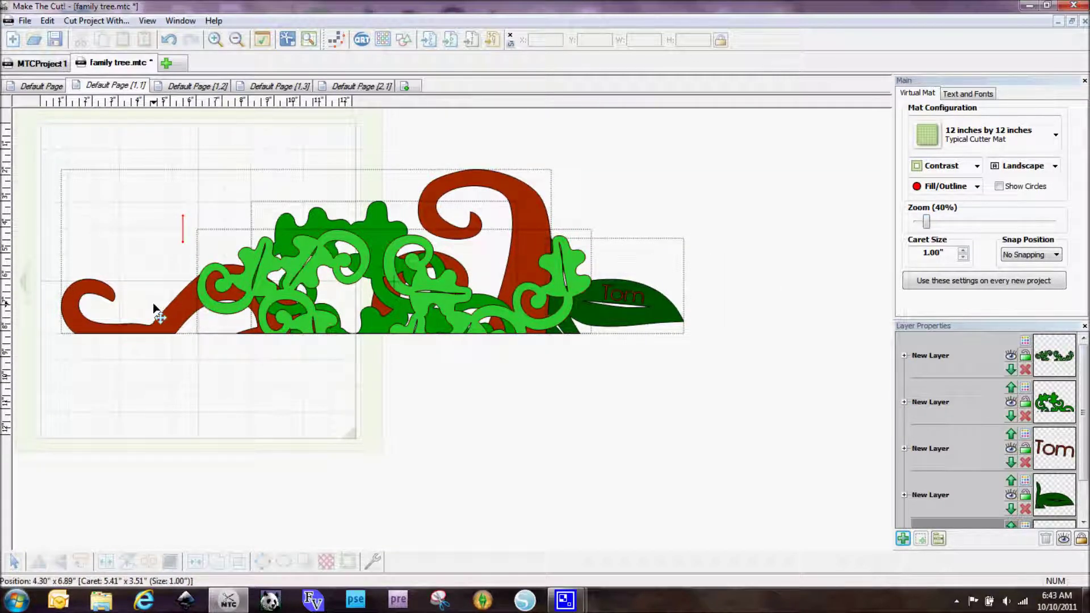
click(174, 87)
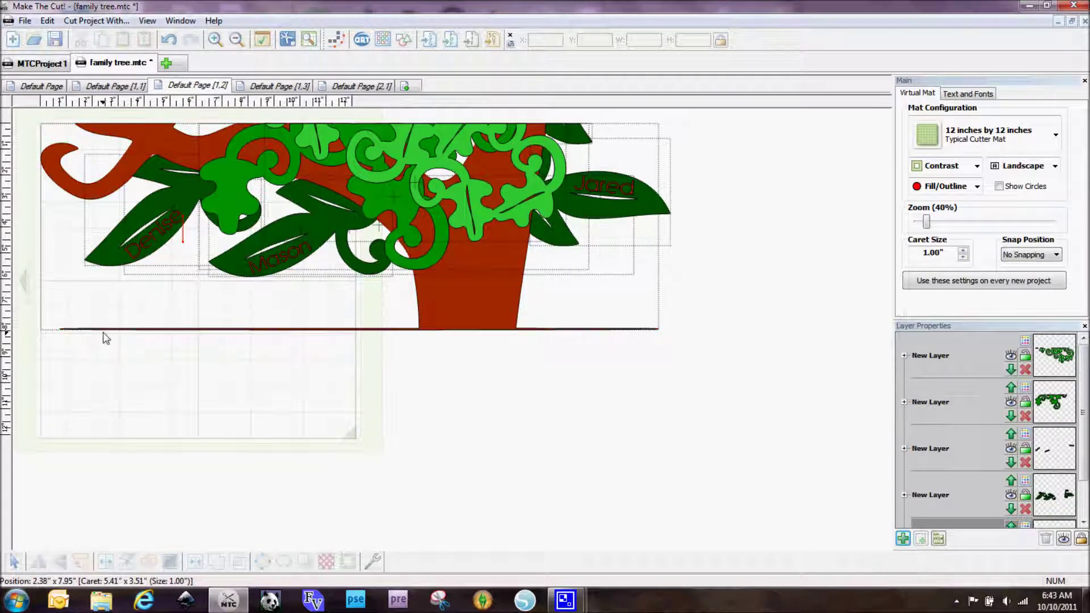
click(296, 86)
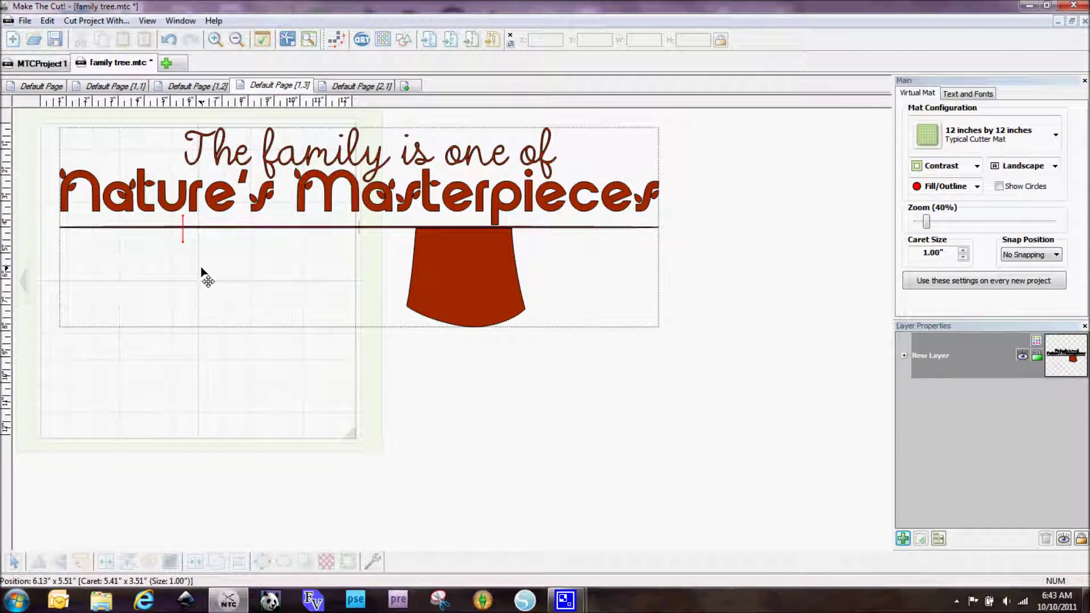
click(341, 86)
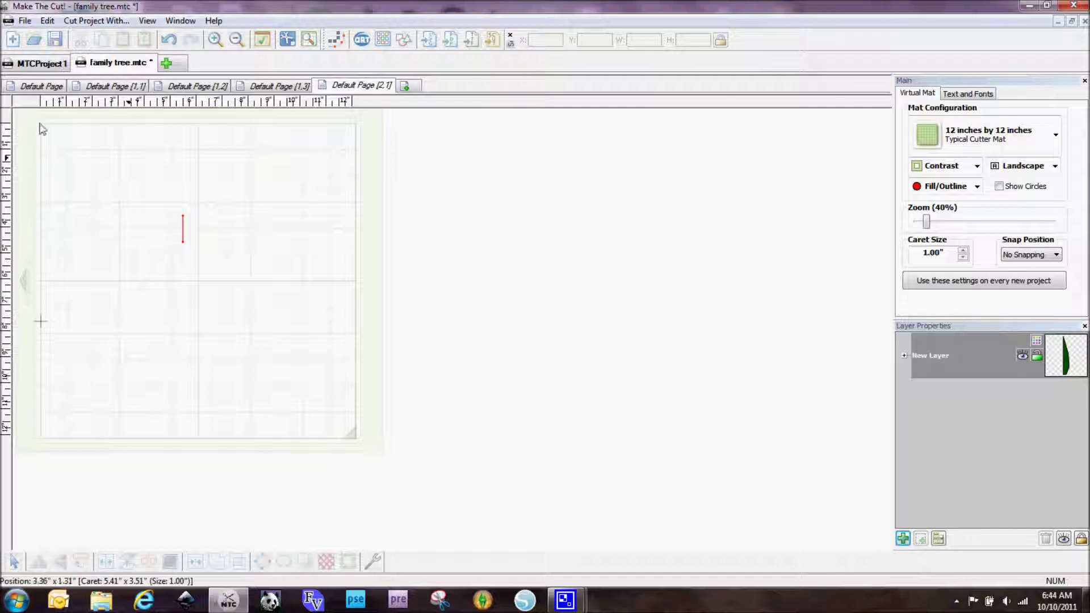
click(96, 87)
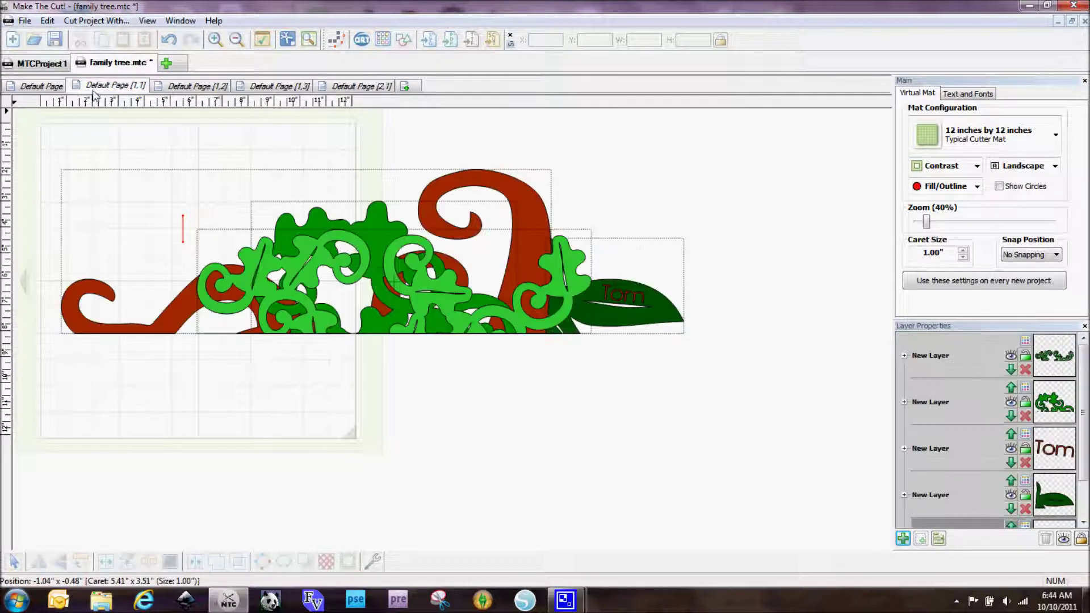
Step: Zoom the original page to about 270% to inspect leaf names, then return to tile [1,1]
click(36, 89)
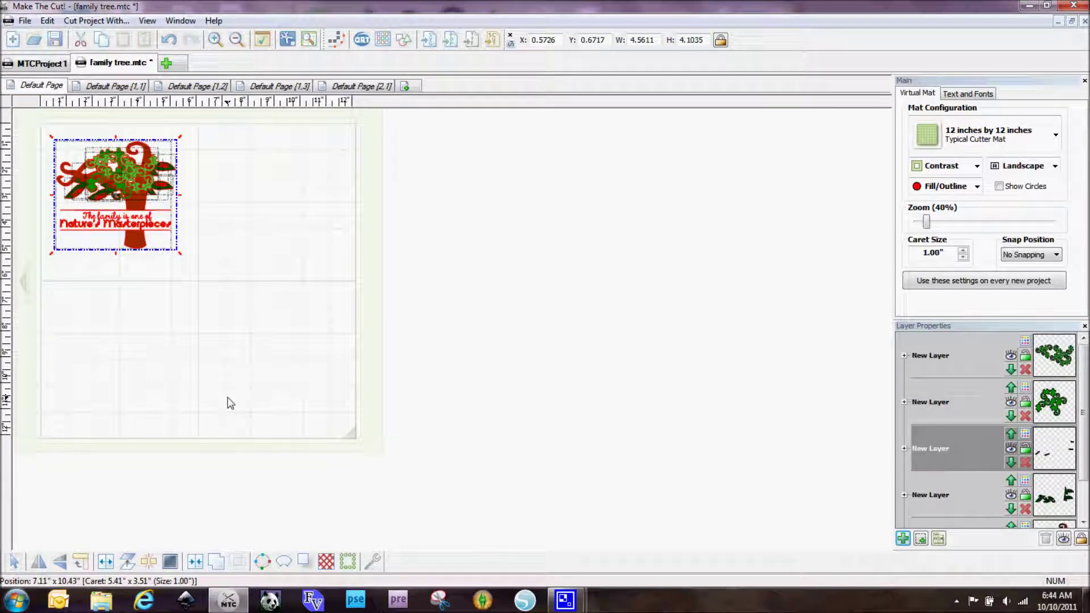
click(928, 222)
drag(927, 222, 973, 225)
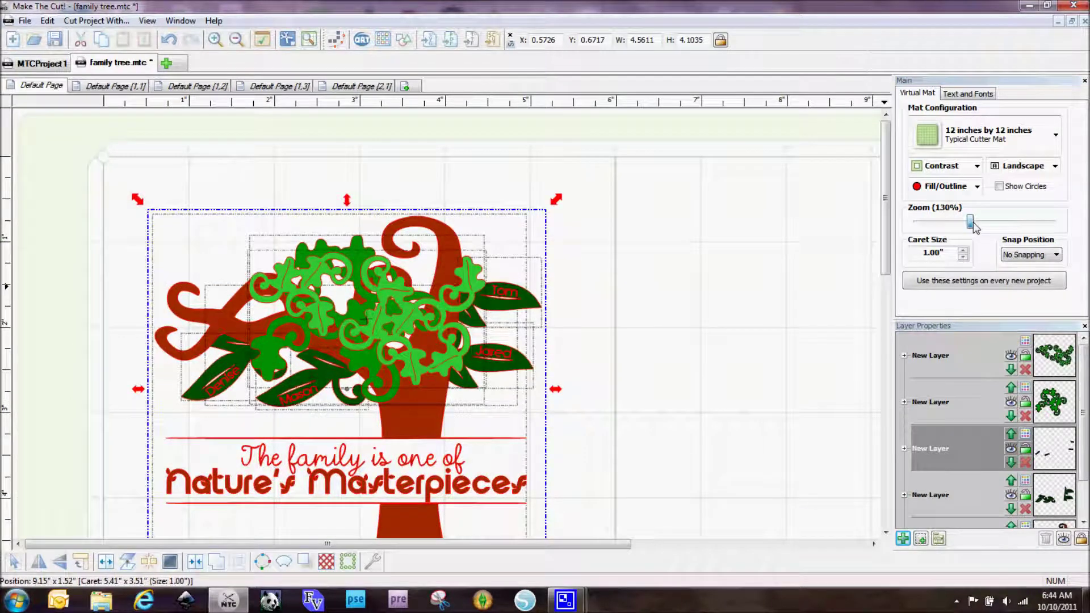
drag(973, 224, 979, 223)
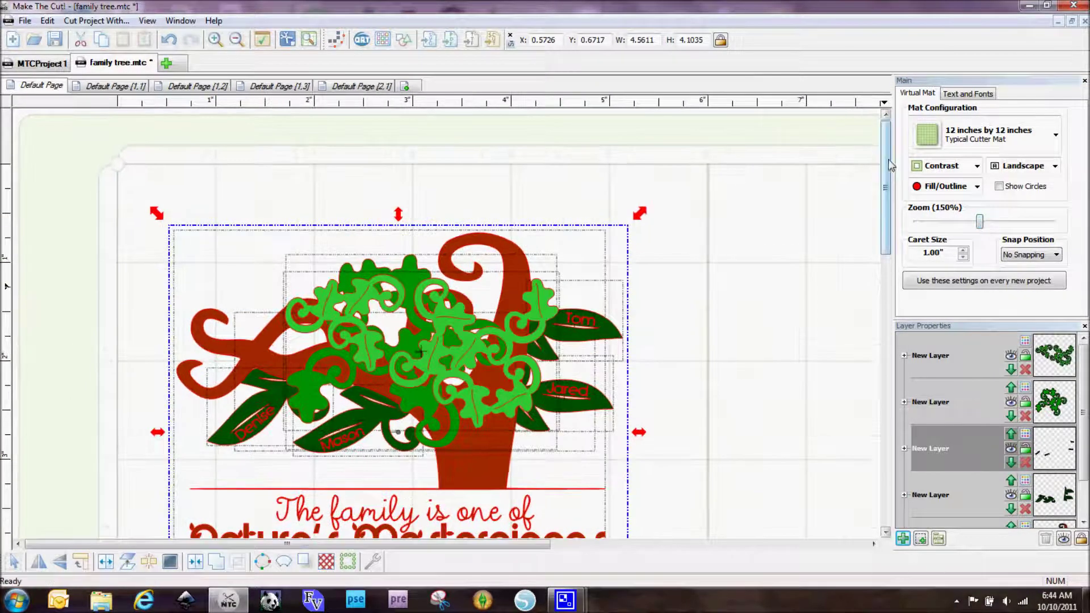
mouse_move(888, 163)
mouse_down()
mouse_move(888, 227)
mouse_move(888, 198)
mouse_up()
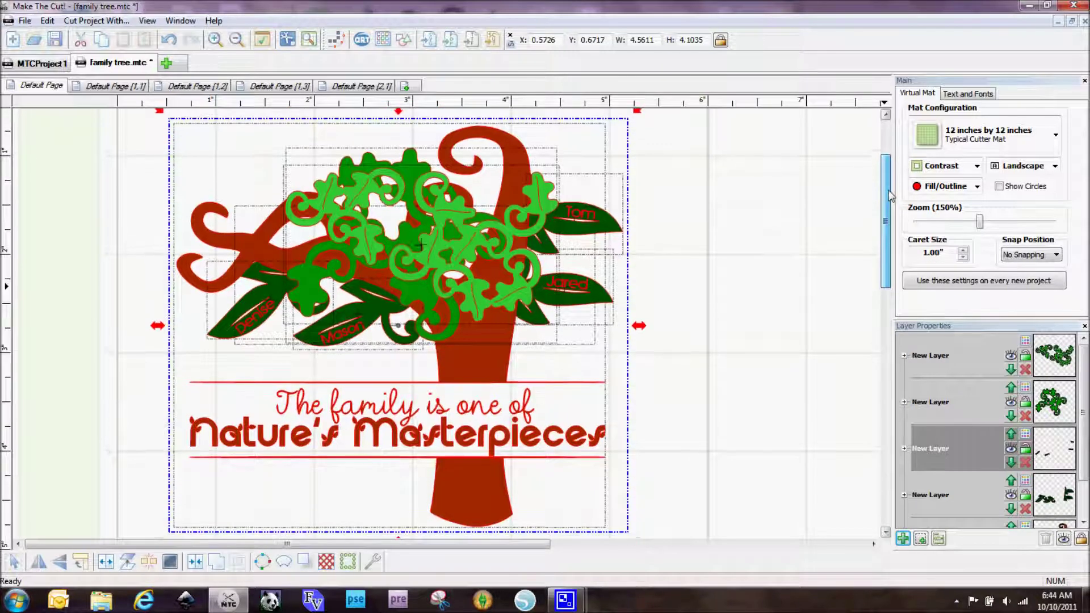
click(988, 222)
drag(1025, 232, 1038, 223)
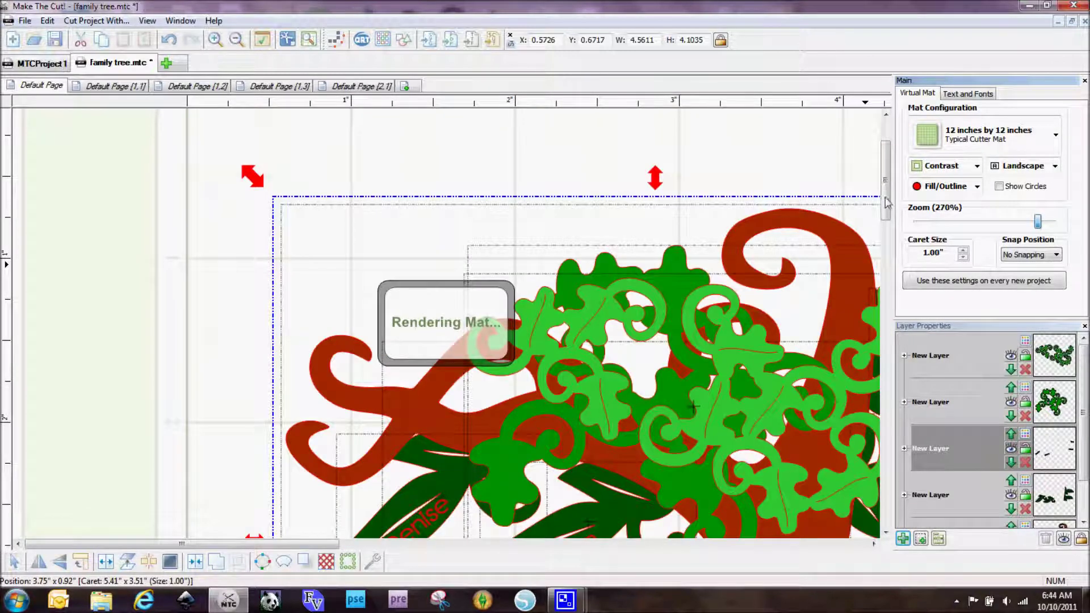
drag(888, 184, 885, 238)
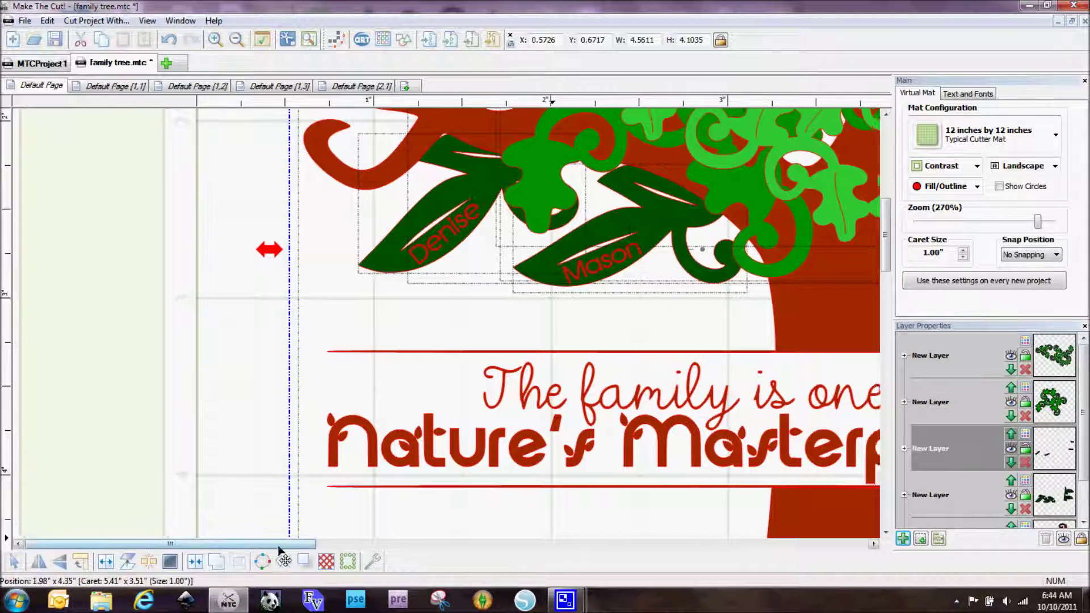
drag(281, 543, 373, 562)
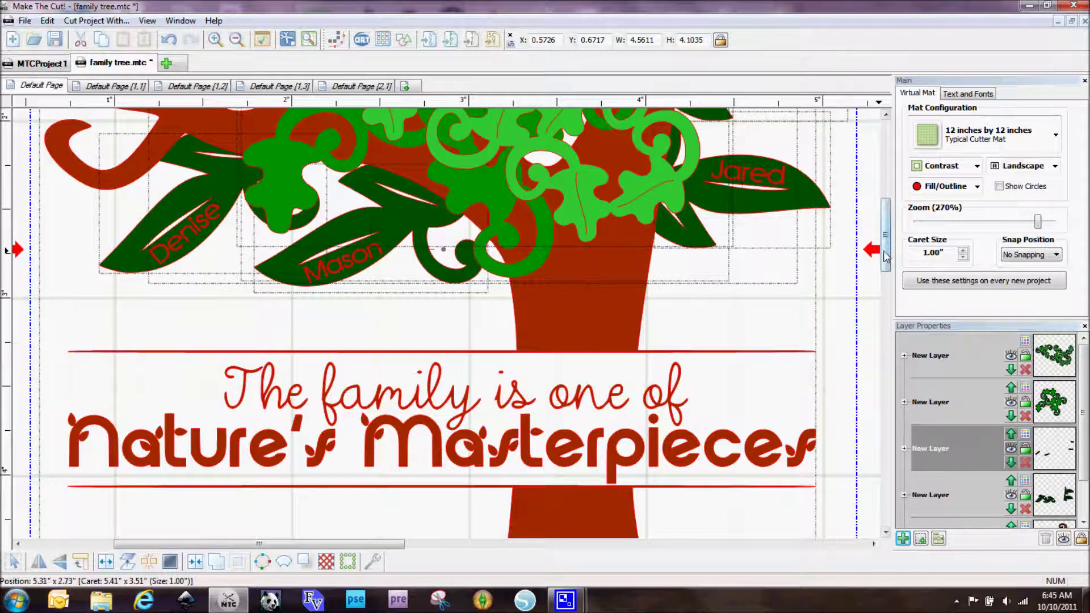
drag(886, 256, 887, 136)
click(116, 86)
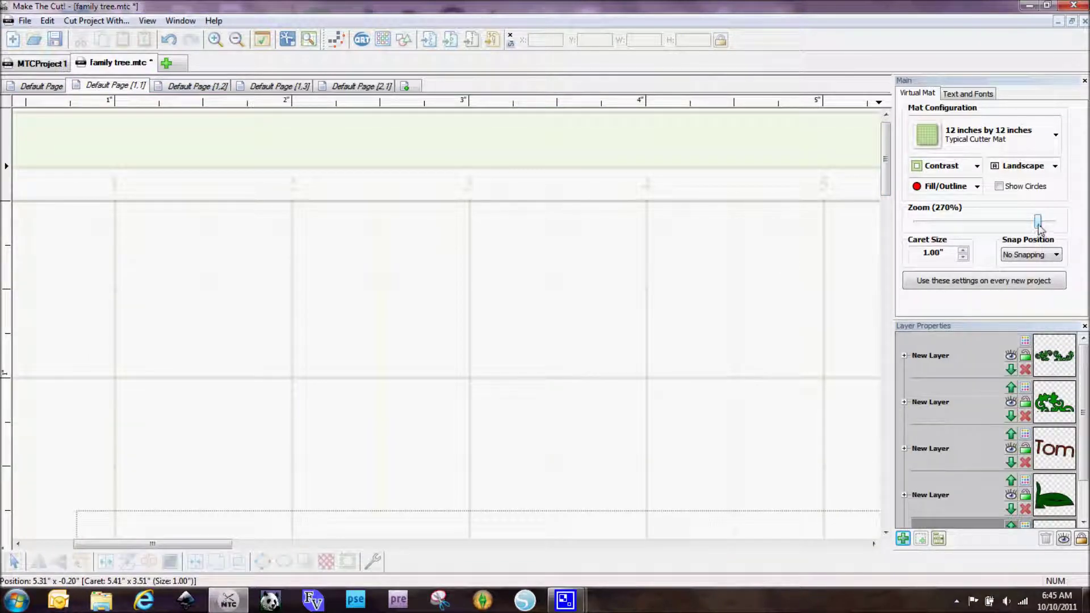
drag(1039, 221, 1033, 222)
drag(965, 230, 934, 234)
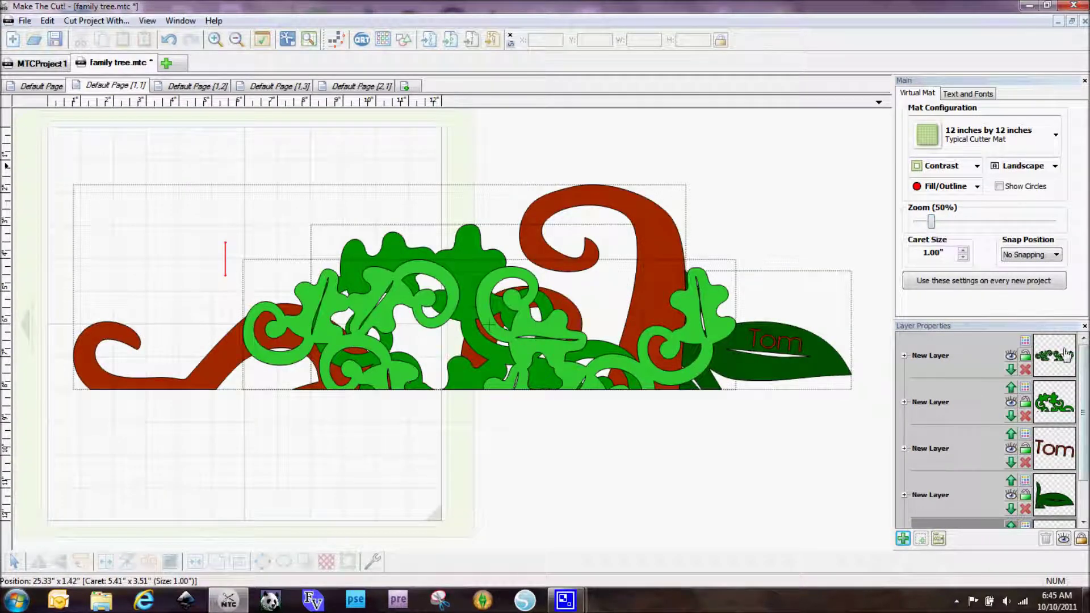
drag(1083, 362, 1083, 417)
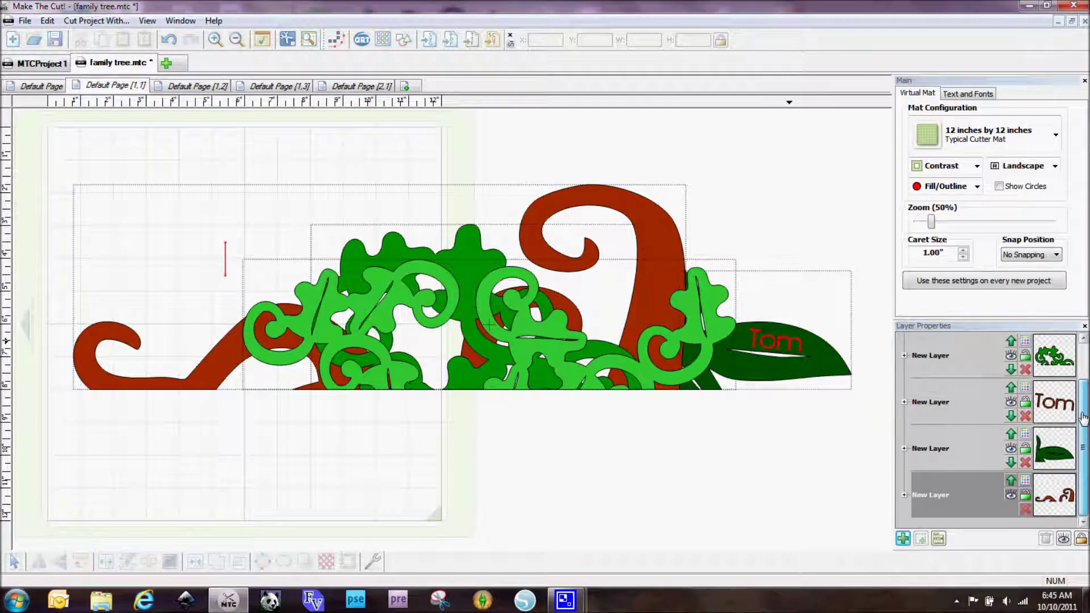
click(1063, 539)
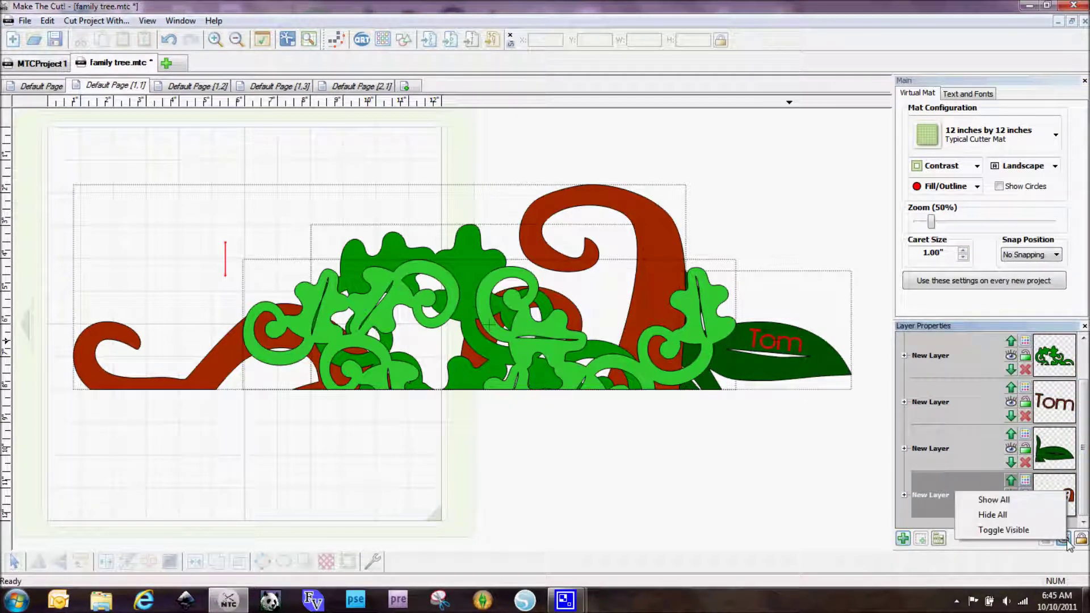
click(989, 515)
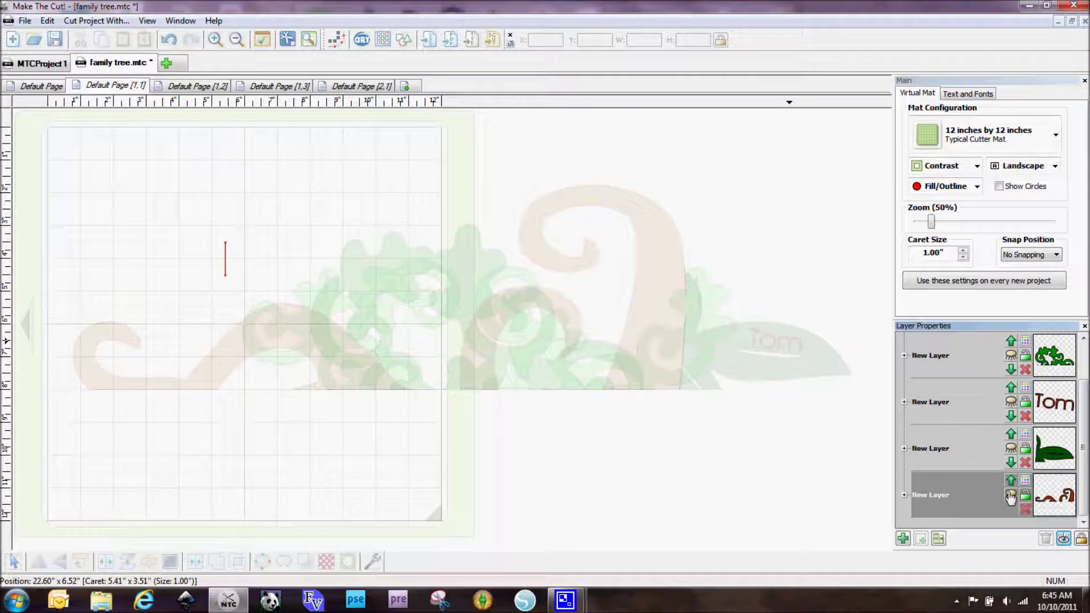
click(1010, 496)
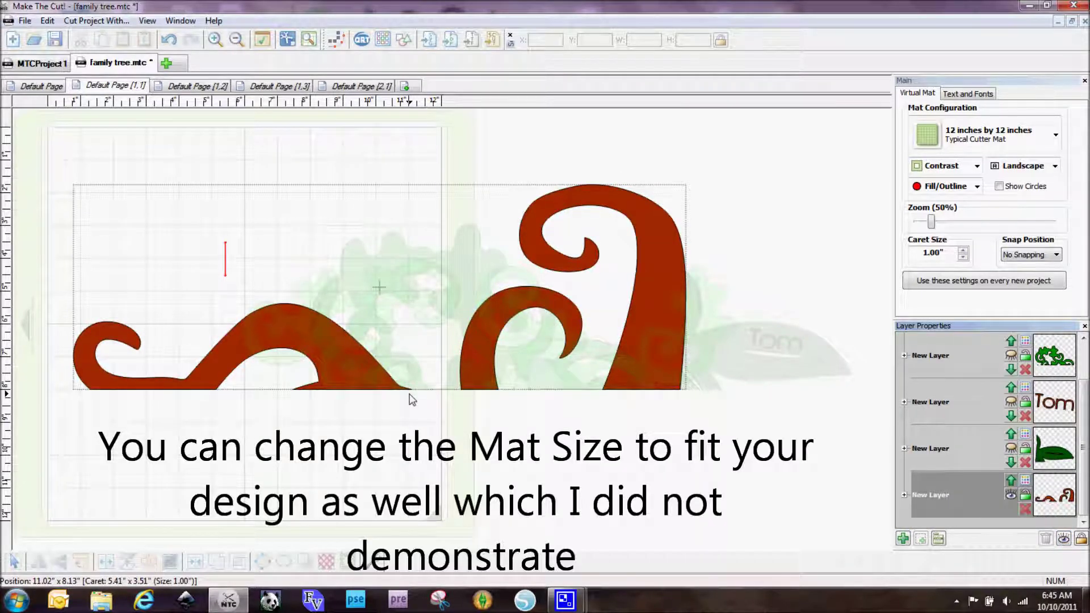
click(1011, 496)
click(1011, 449)
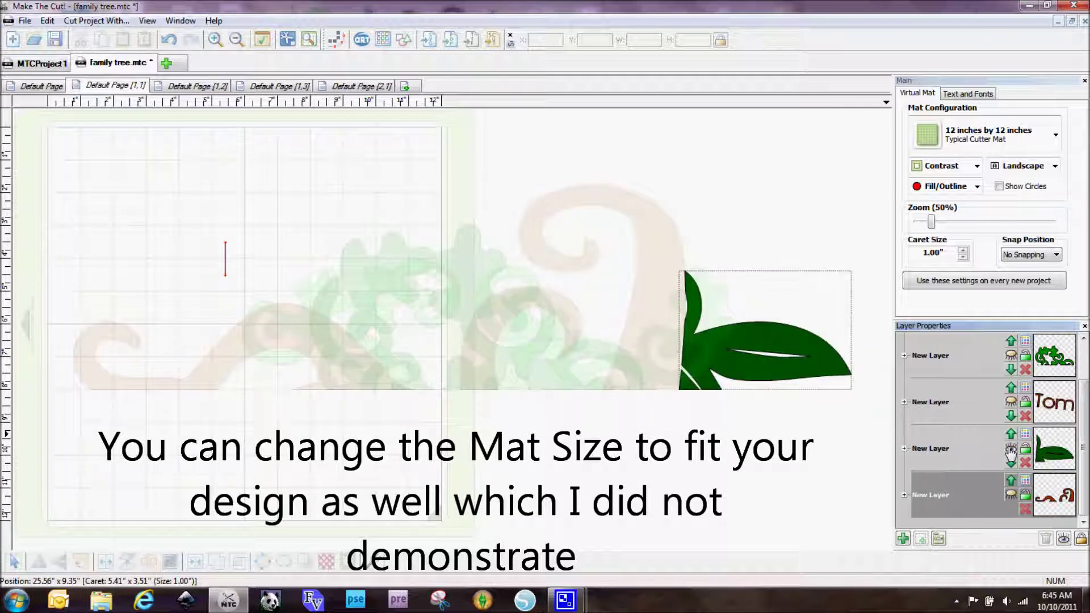
click(1011, 449)
click(1011, 356)
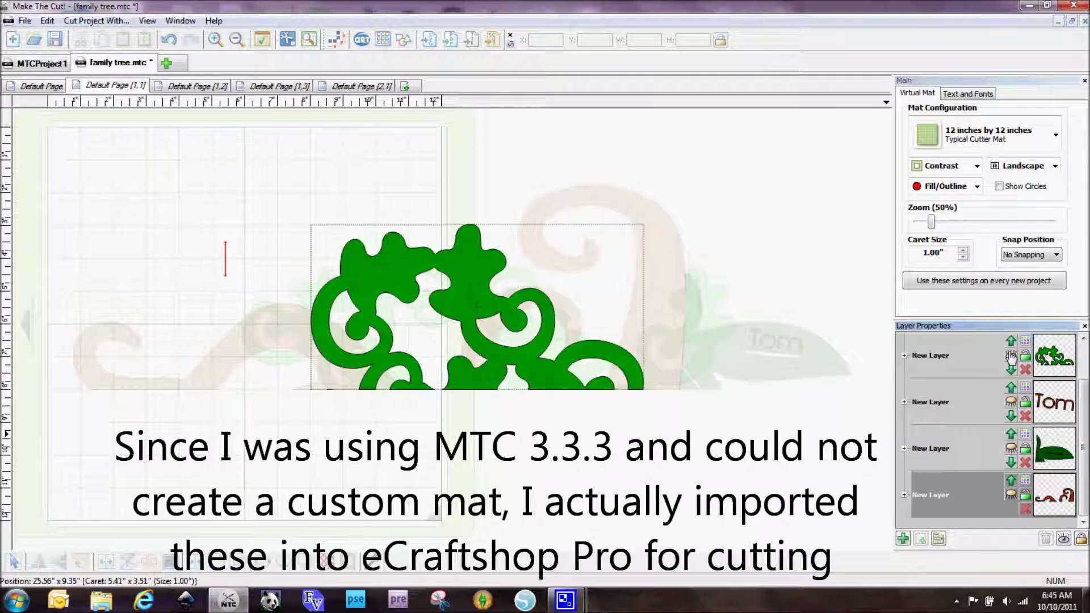
click(1010, 356)
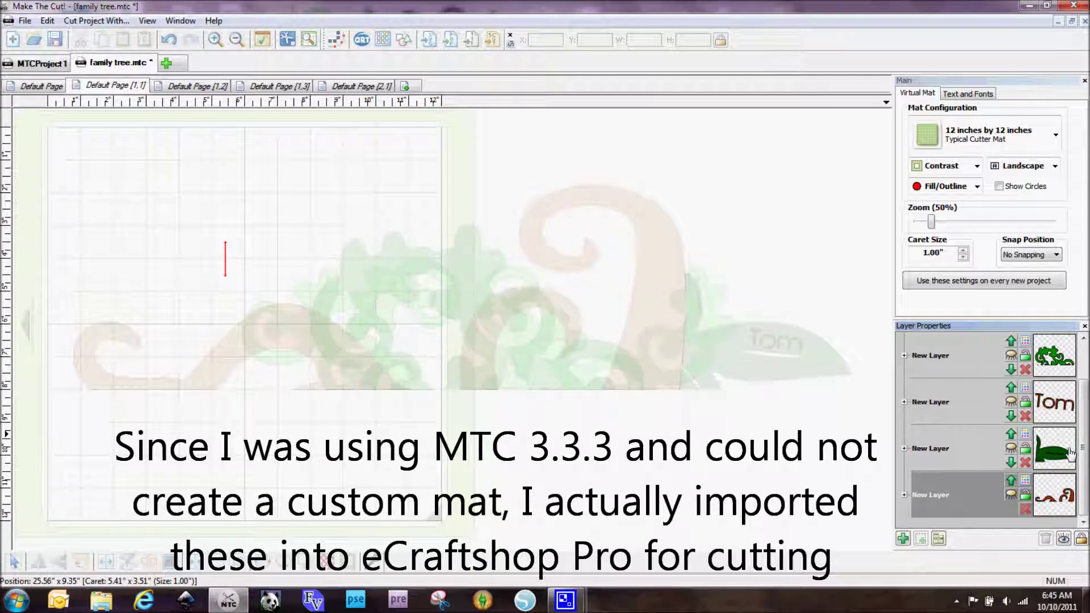
mouse_move(1085, 484)
mouse_down()
mouse_move(1083, 447)
mouse_move(1083, 482)
mouse_up()
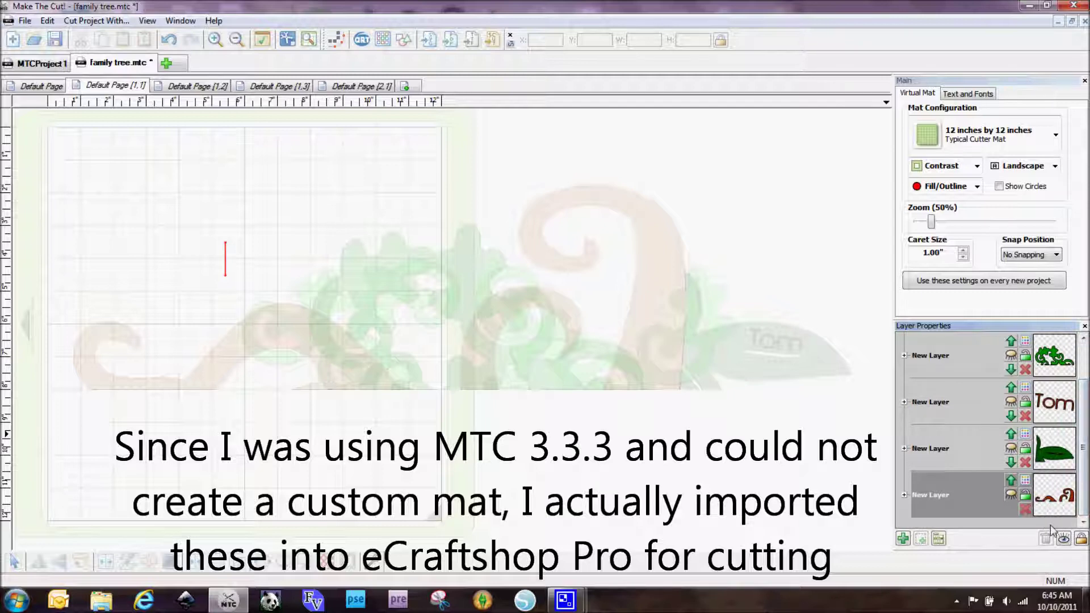
click(1063, 540)
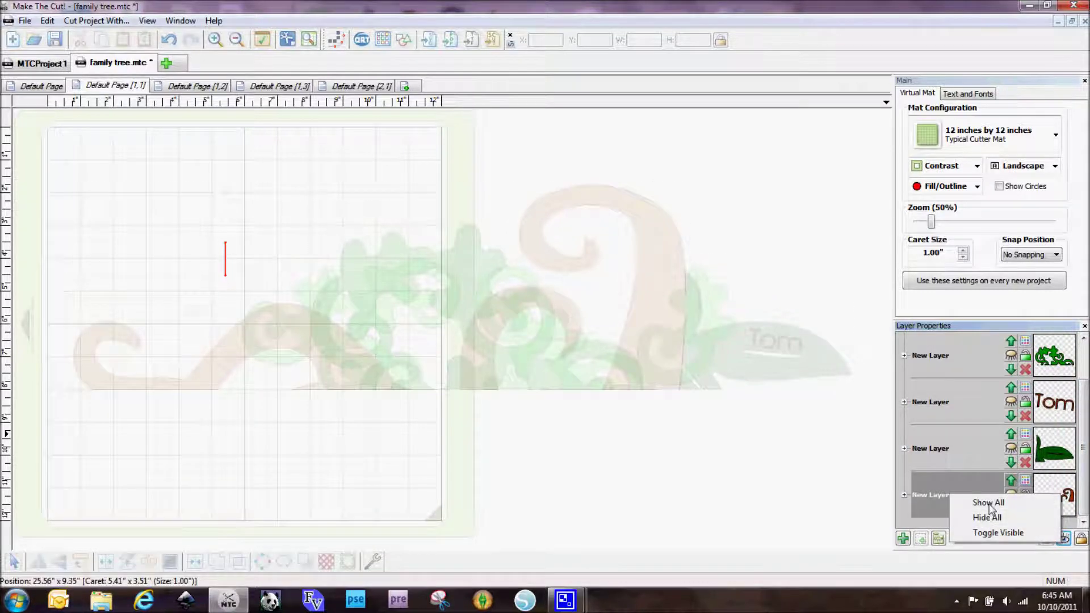
click(987, 503)
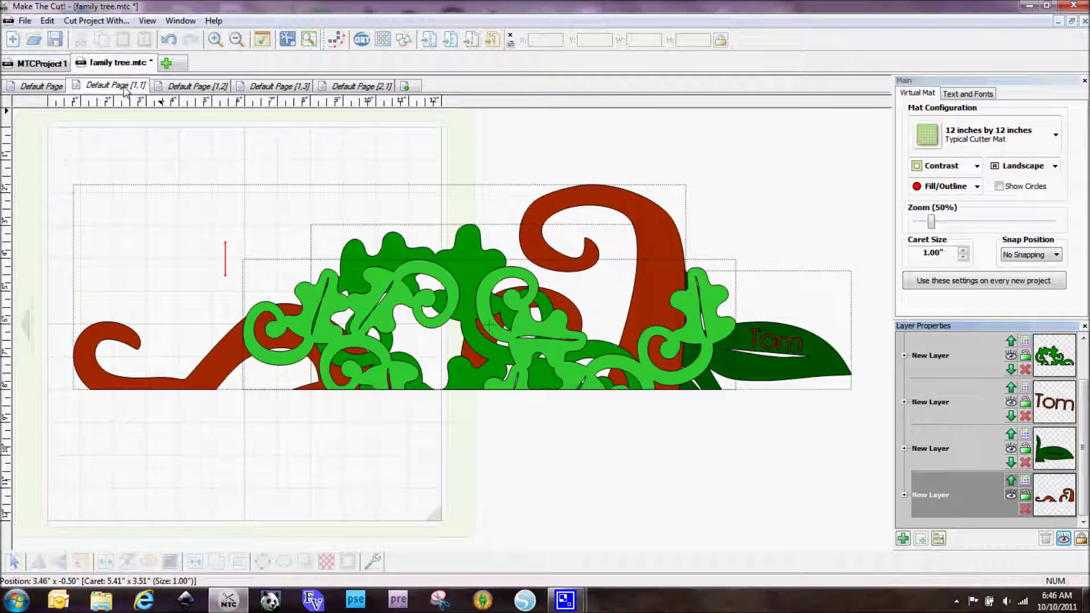
click(205, 93)
Step: Check tile page (1,3) and its title artwork, then zoom in on the original full tree
click(258, 94)
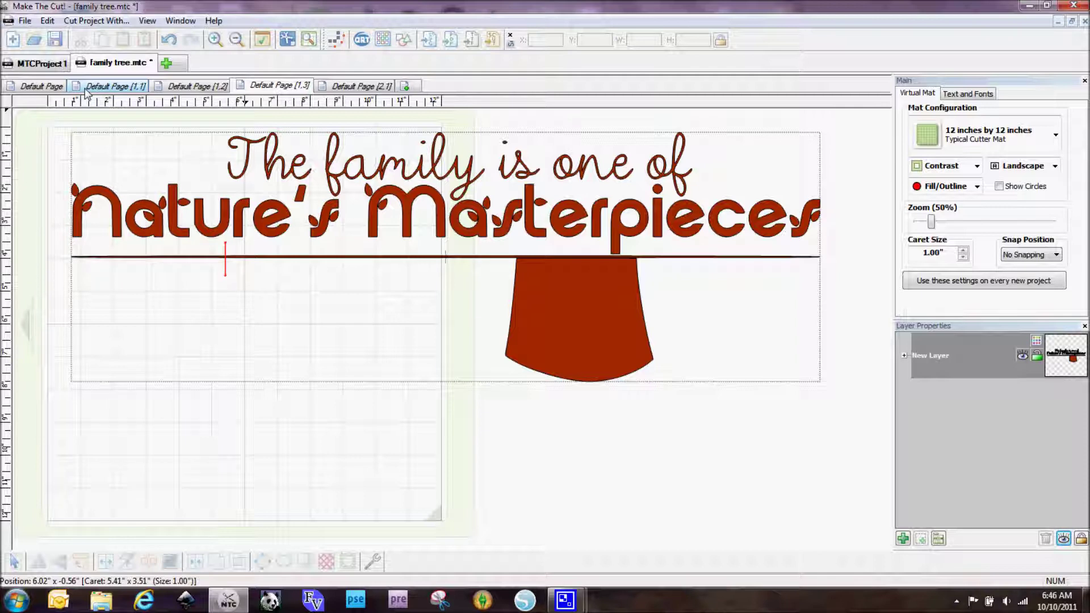
click(252, 213)
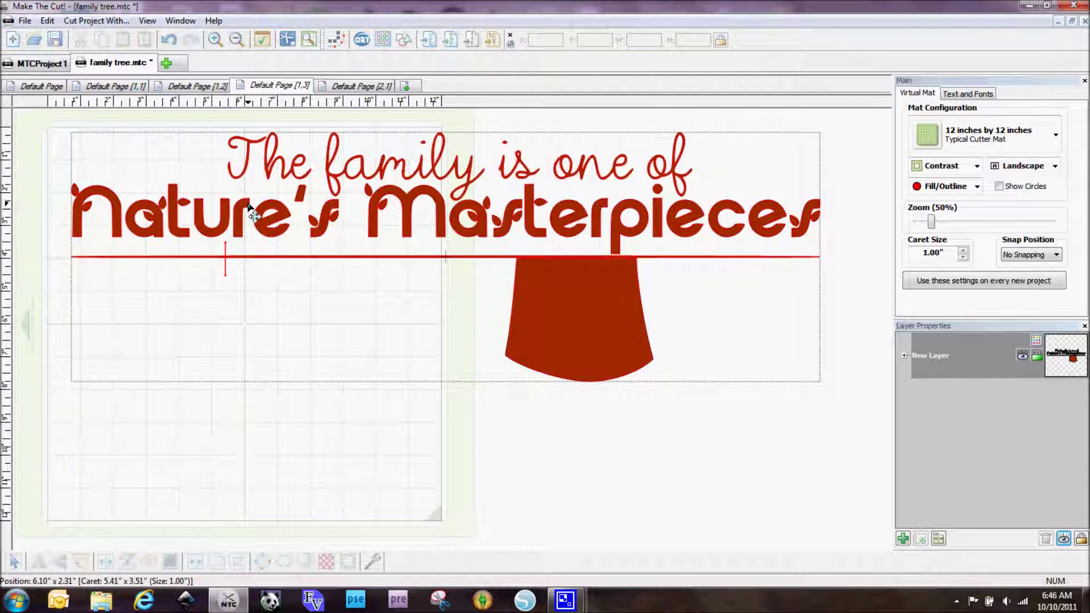
click(46, 89)
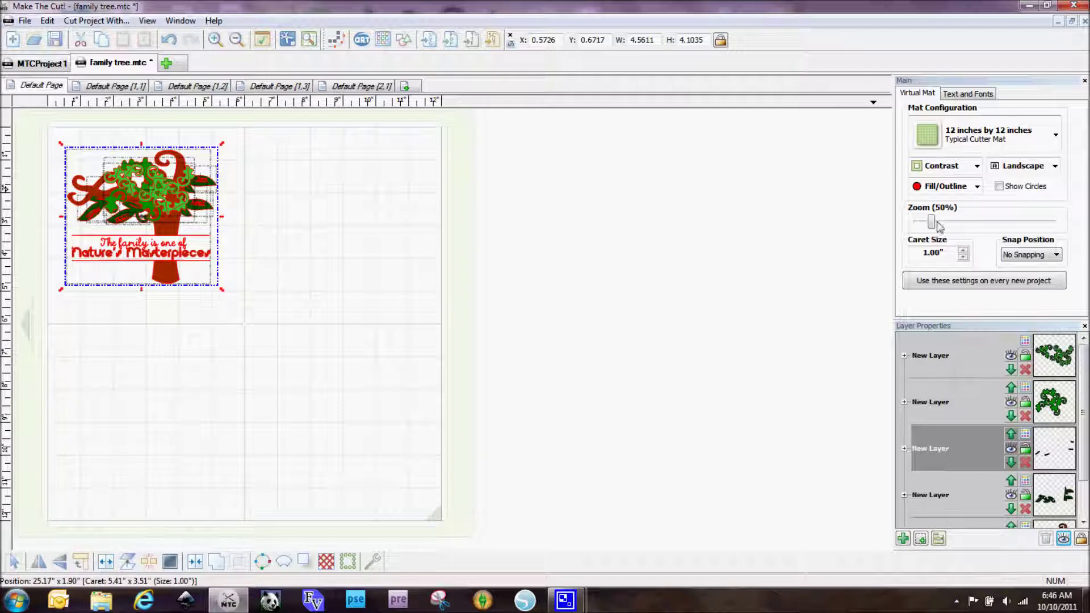
drag(930, 222, 996, 234)
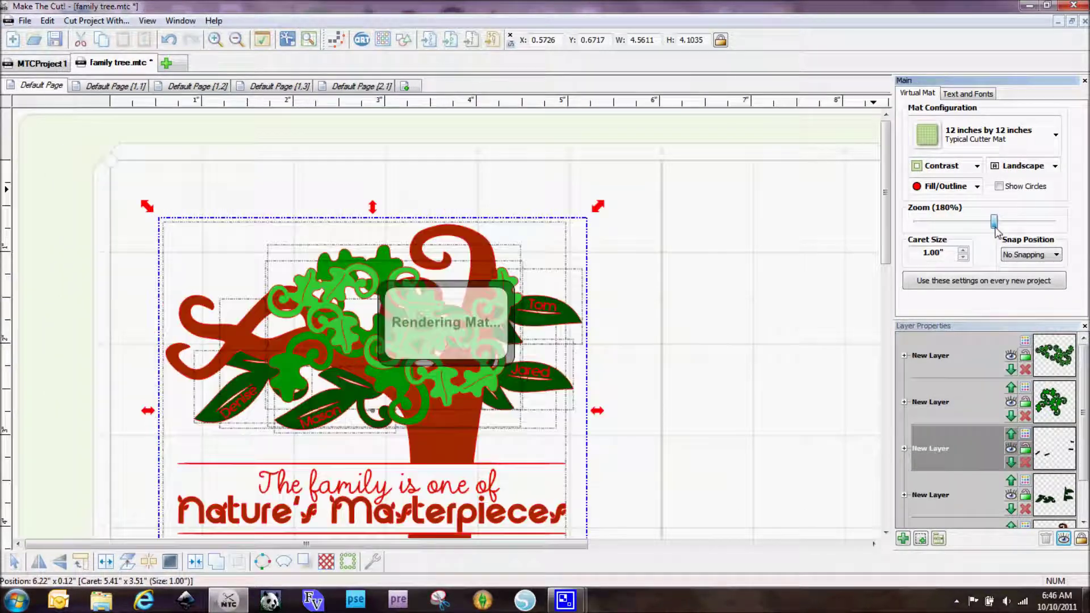
drag(886, 161, 884, 206)
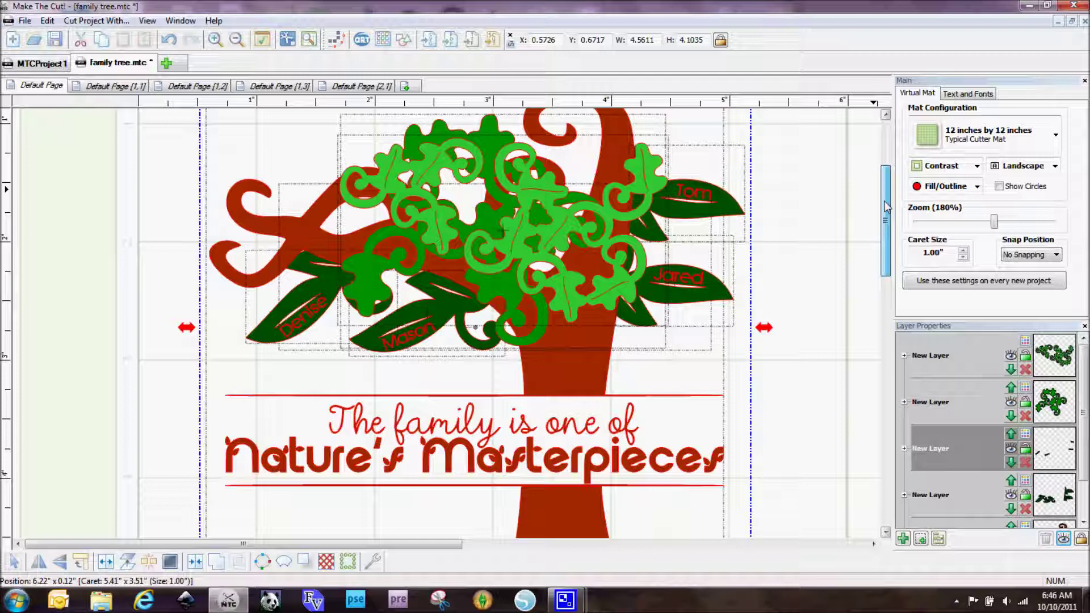
drag(885, 206, 886, 219)
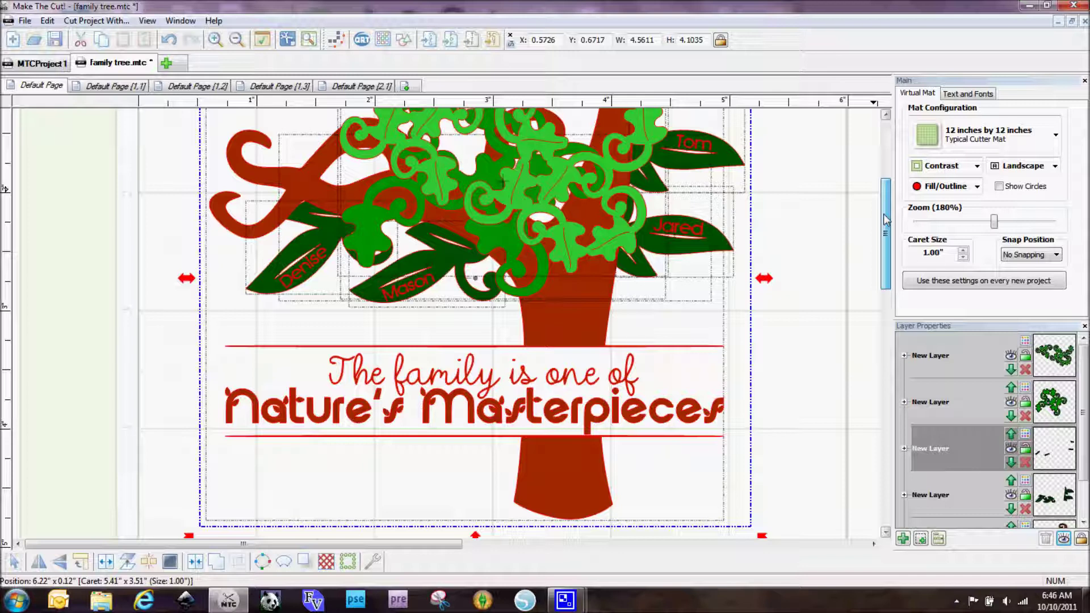
drag(885, 219, 885, 193)
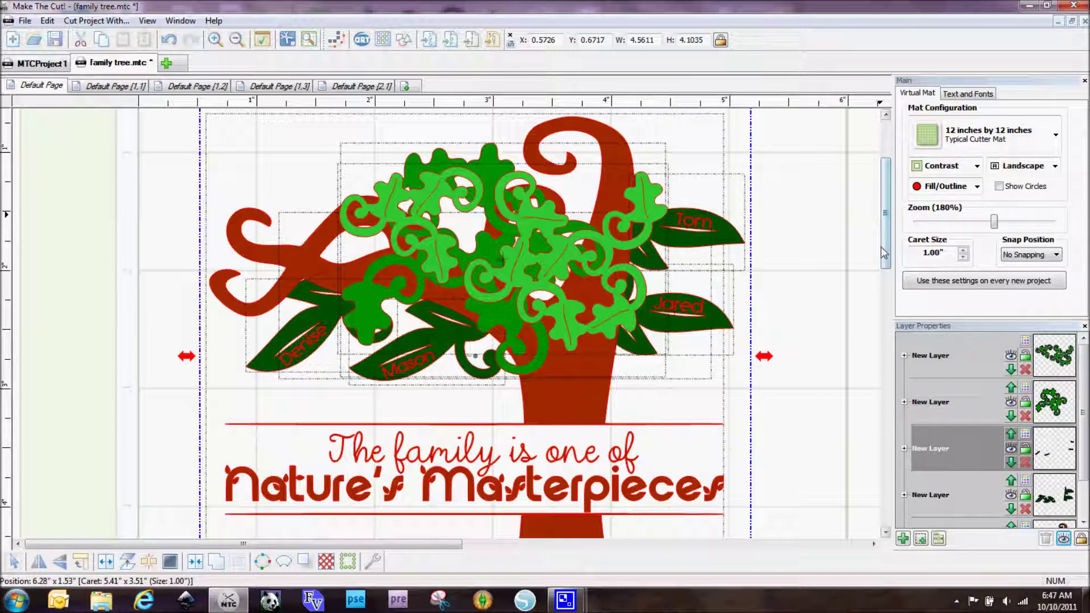
mouse_move(883, 255)
mouse_down()
mouse_move(879, 288)
mouse_move(880, 260)
mouse_up()
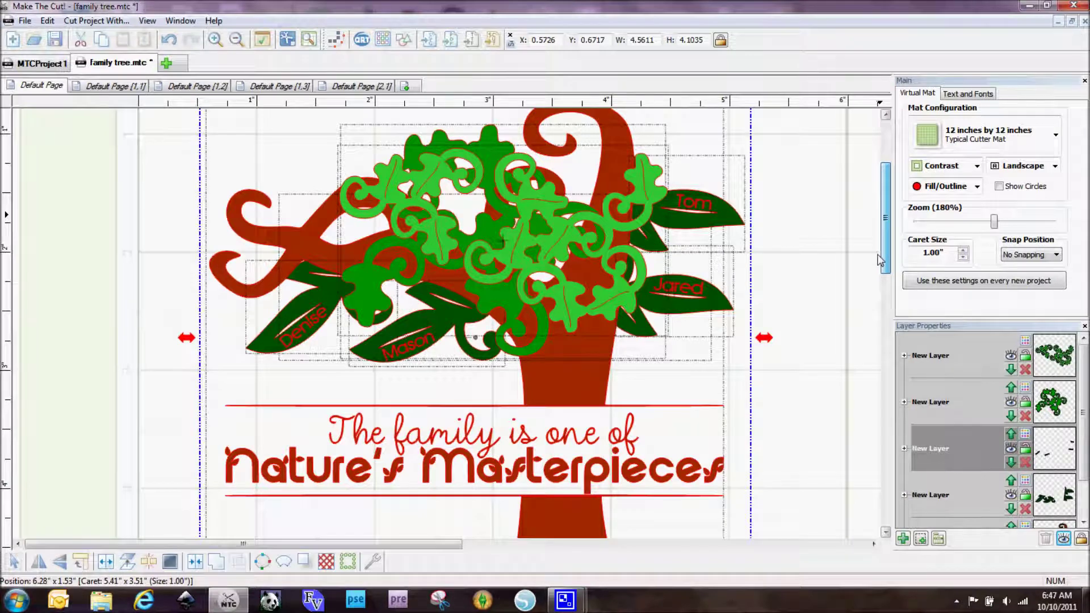
drag(881, 260, 880, 257)
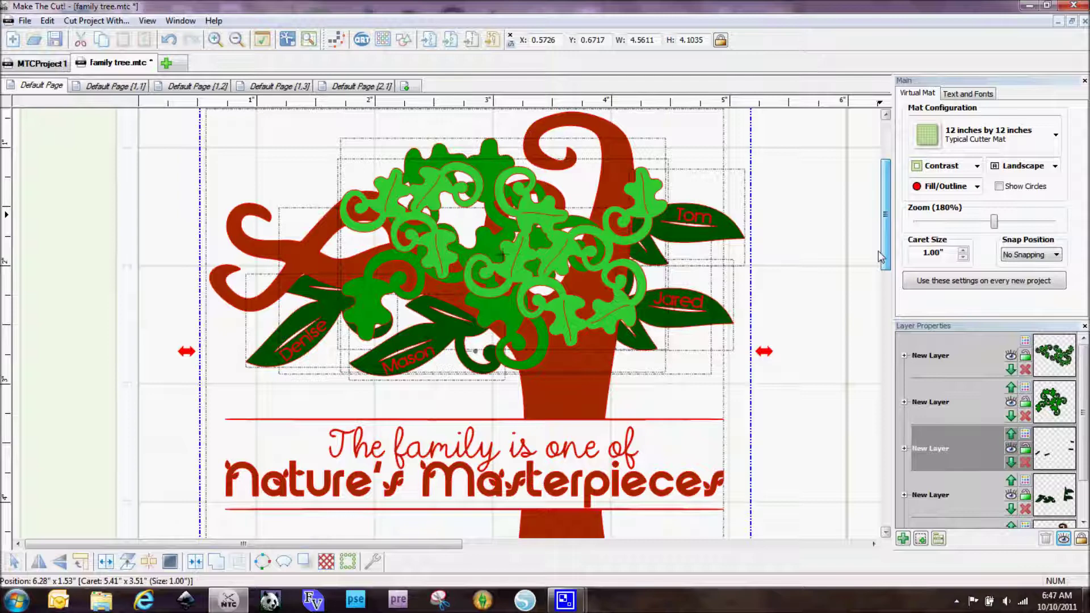
scroll(881, 258, up, 1)
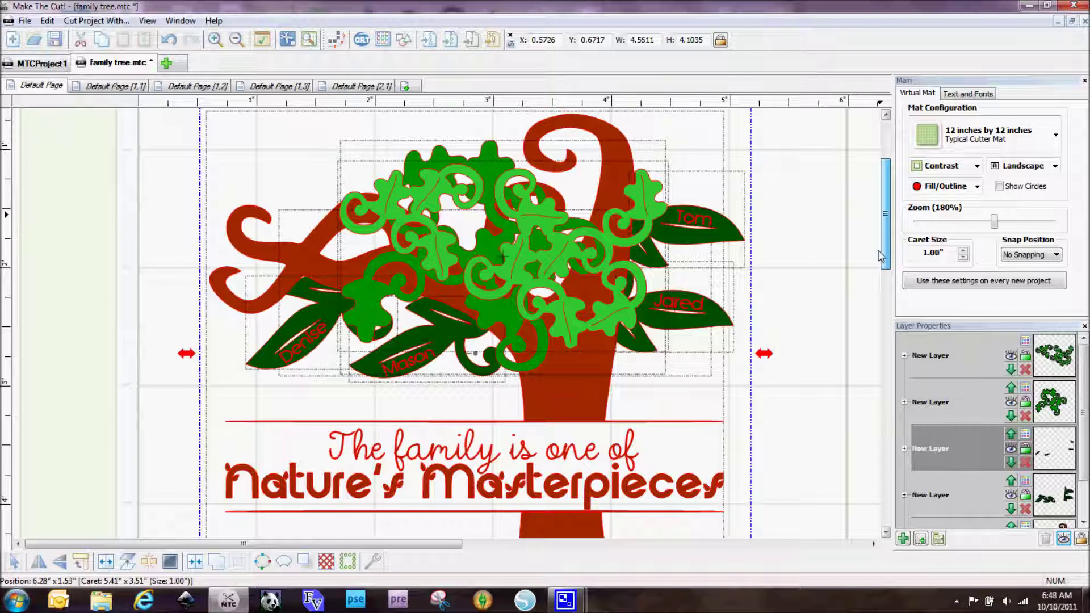
scroll(881, 256, up, 1)
mouse_move(881, 256)
mouse_down()
mouse_move(885, 235)
mouse_move(881, 291)
mouse_up()
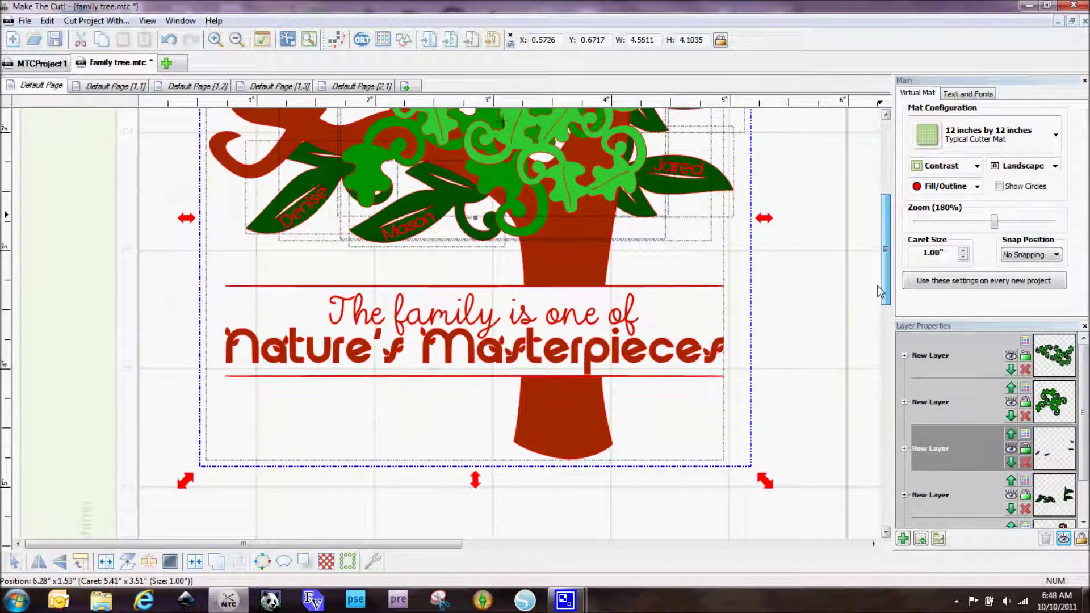
drag(881, 291, 881, 281)
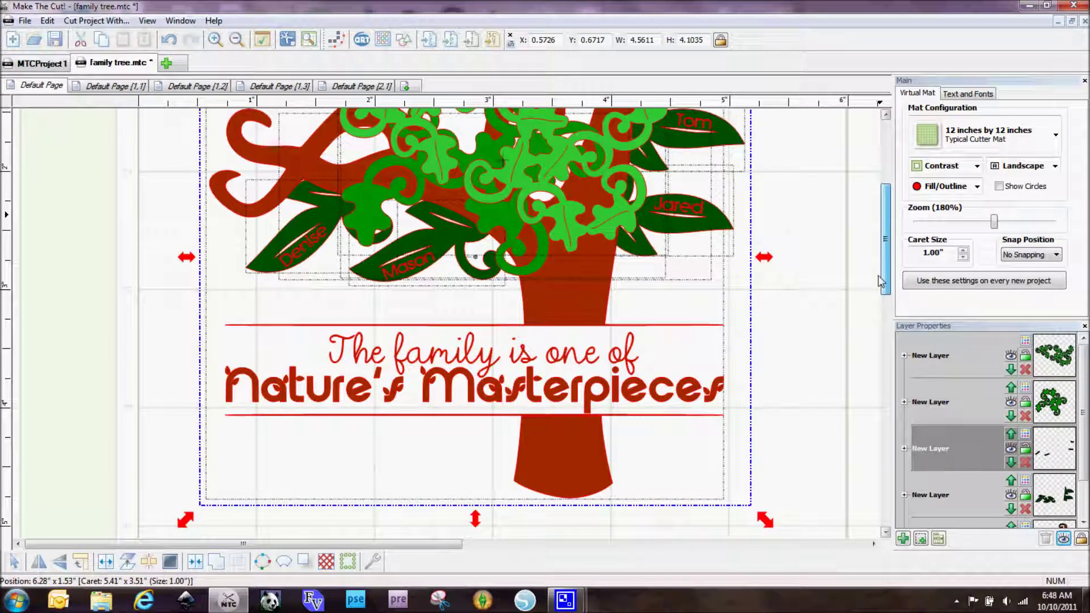
drag(881, 282, 890, 246)
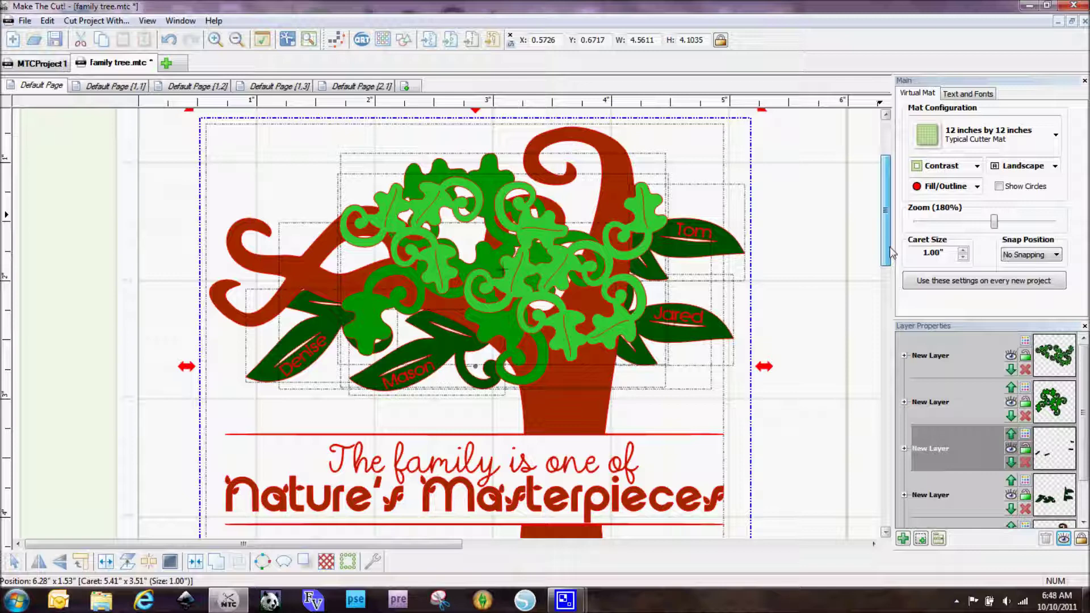
drag(890, 251, 888, 264)
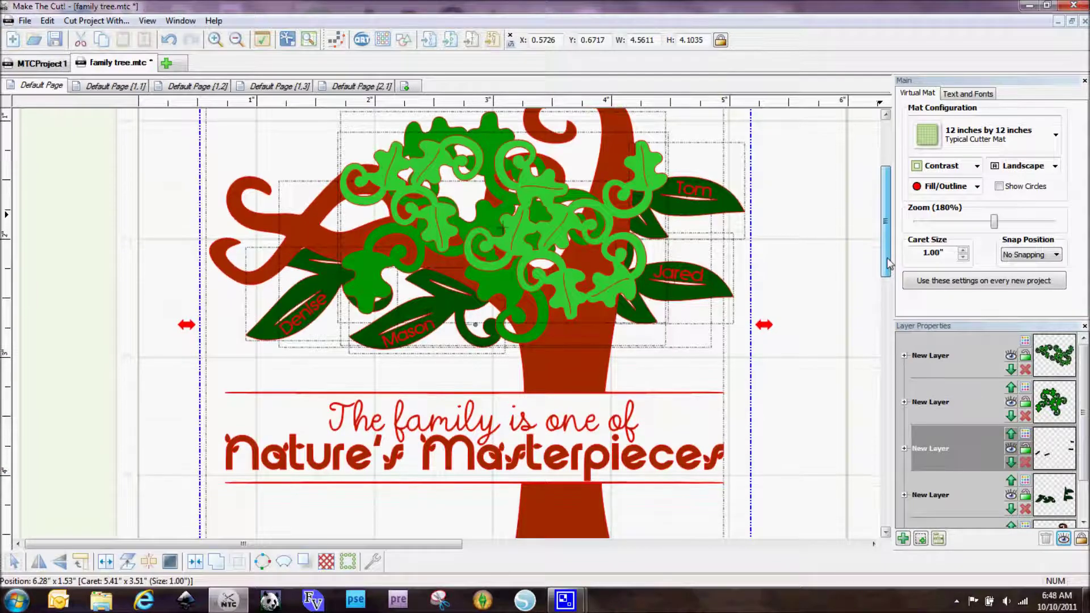